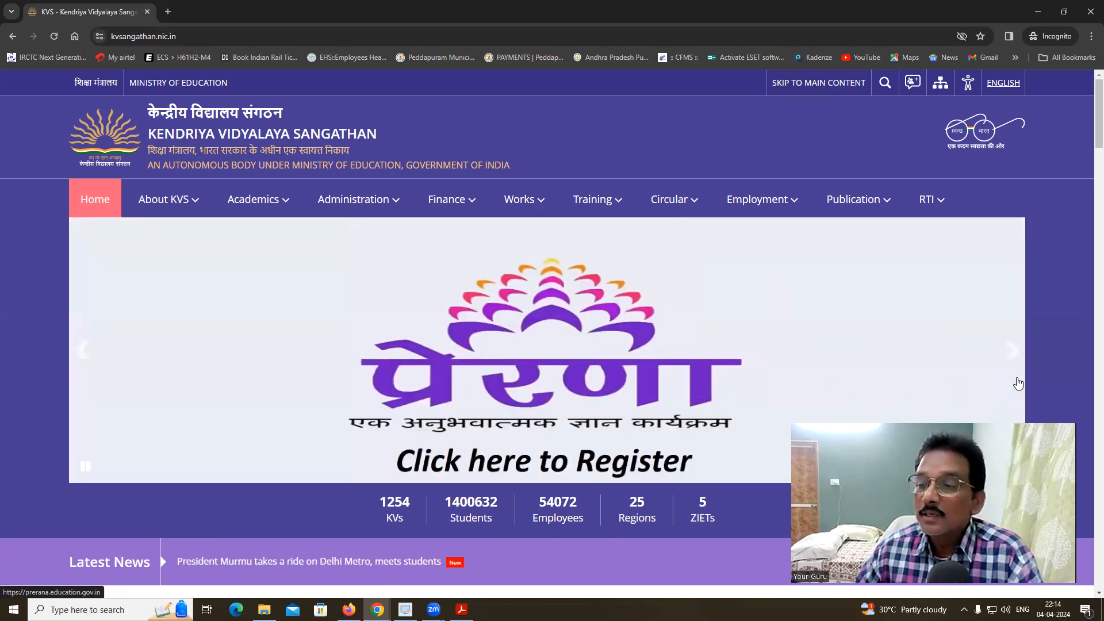
- Follow the Class-I 2024-25 registration link from the announcement slide and accept the external-site redirect
click(81, 355)
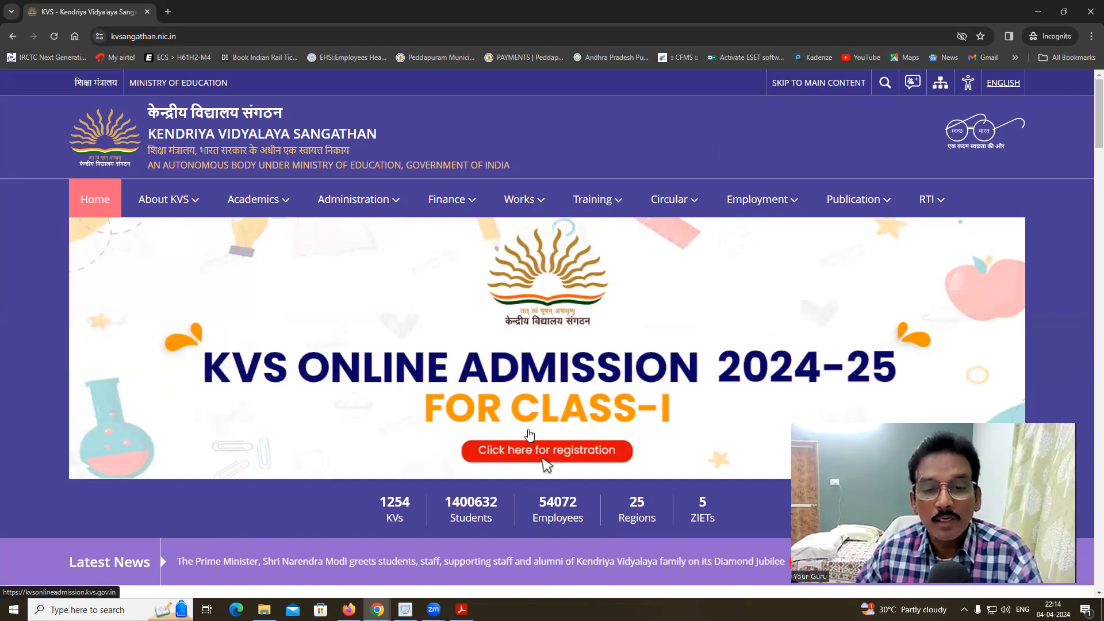
click(525, 397)
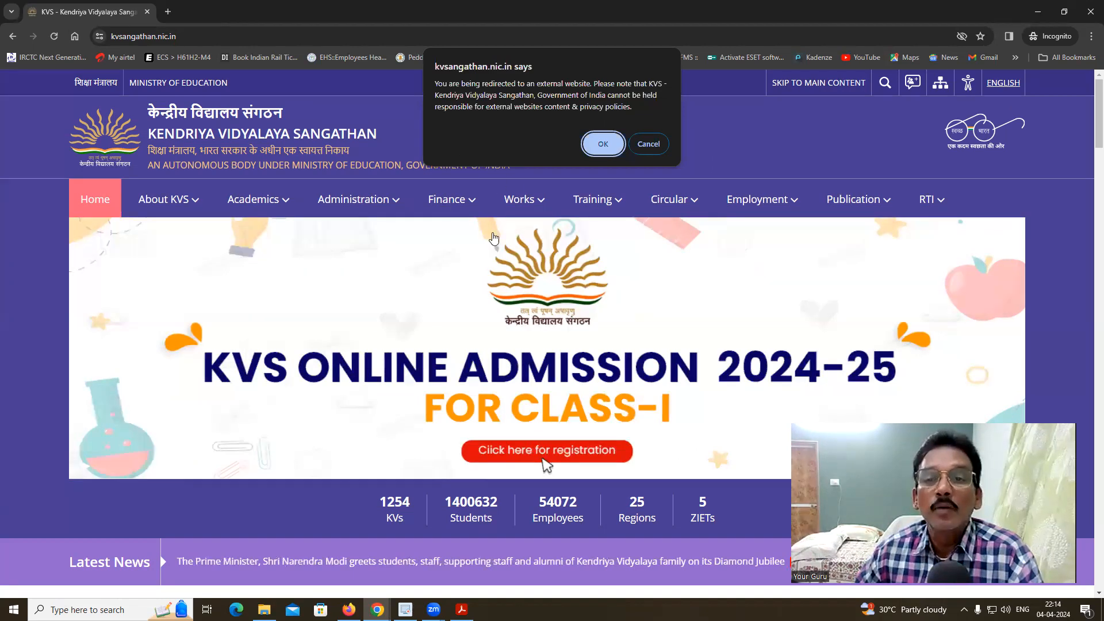
click(601, 144)
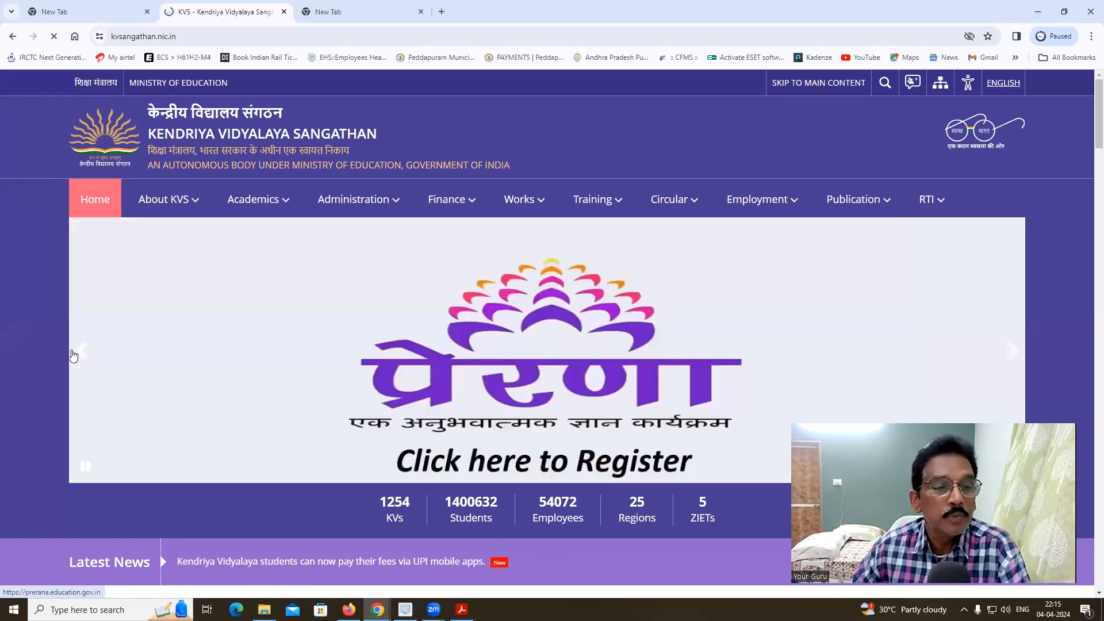
click(85, 357)
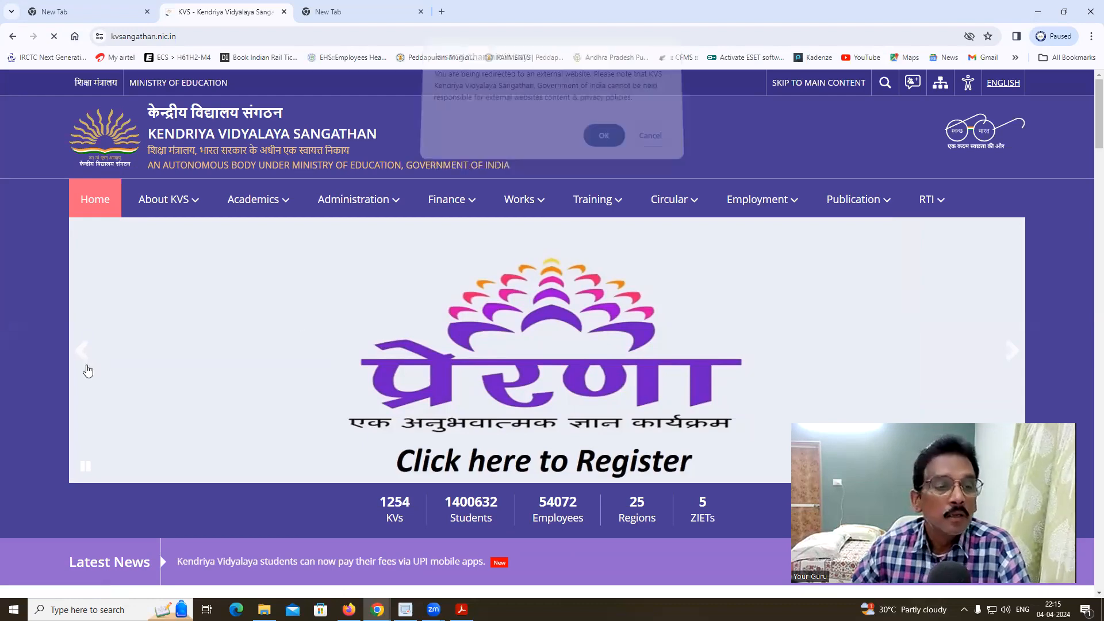
click(86, 356)
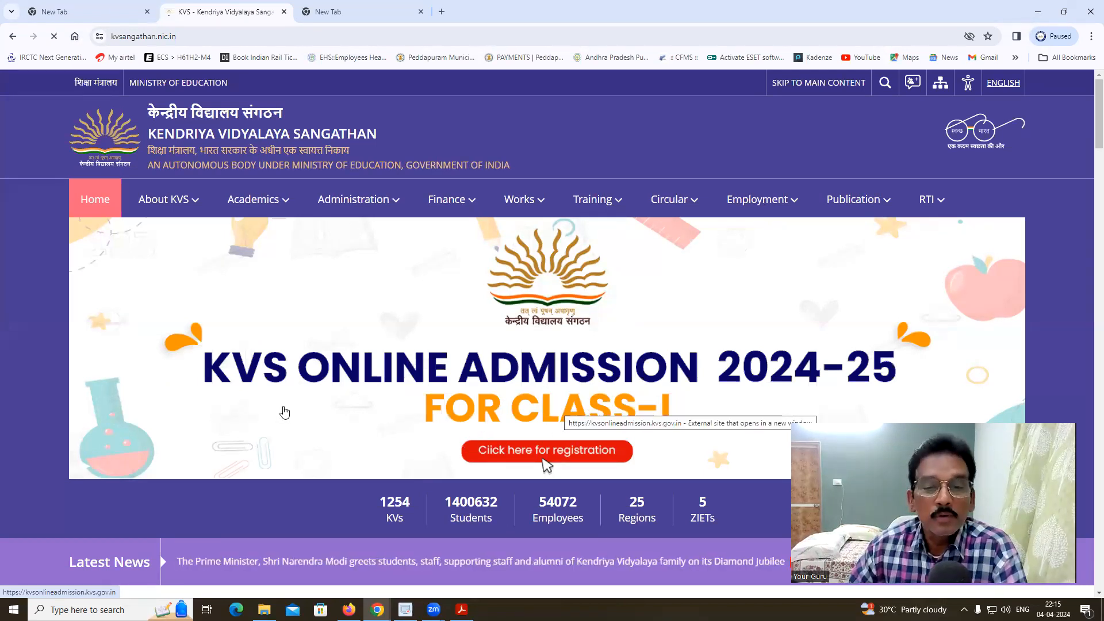
click(518, 380)
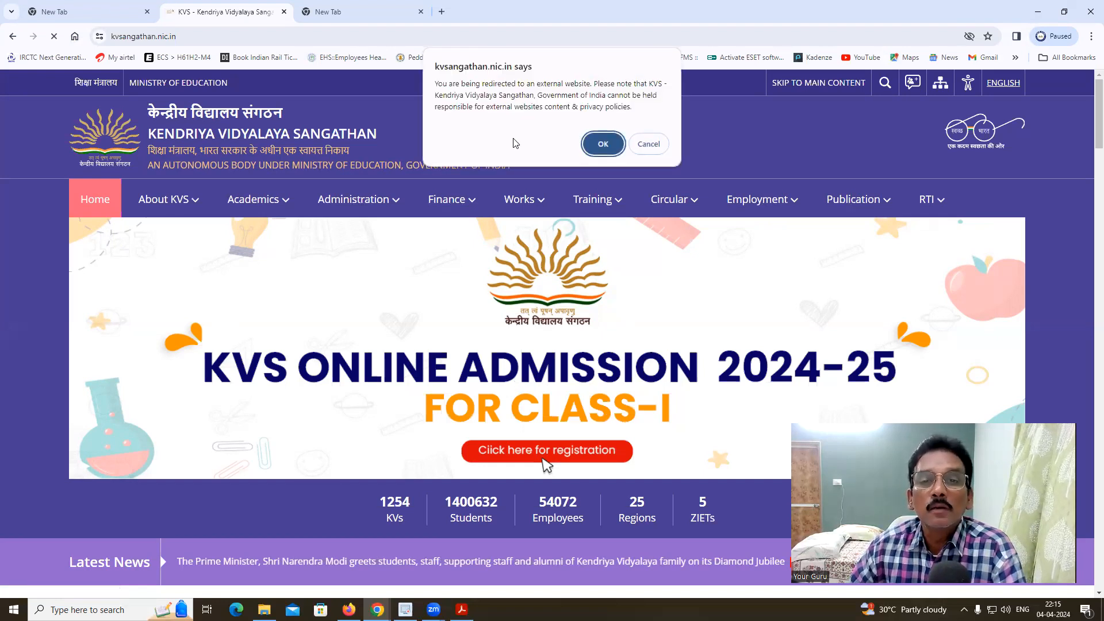
click(601, 146)
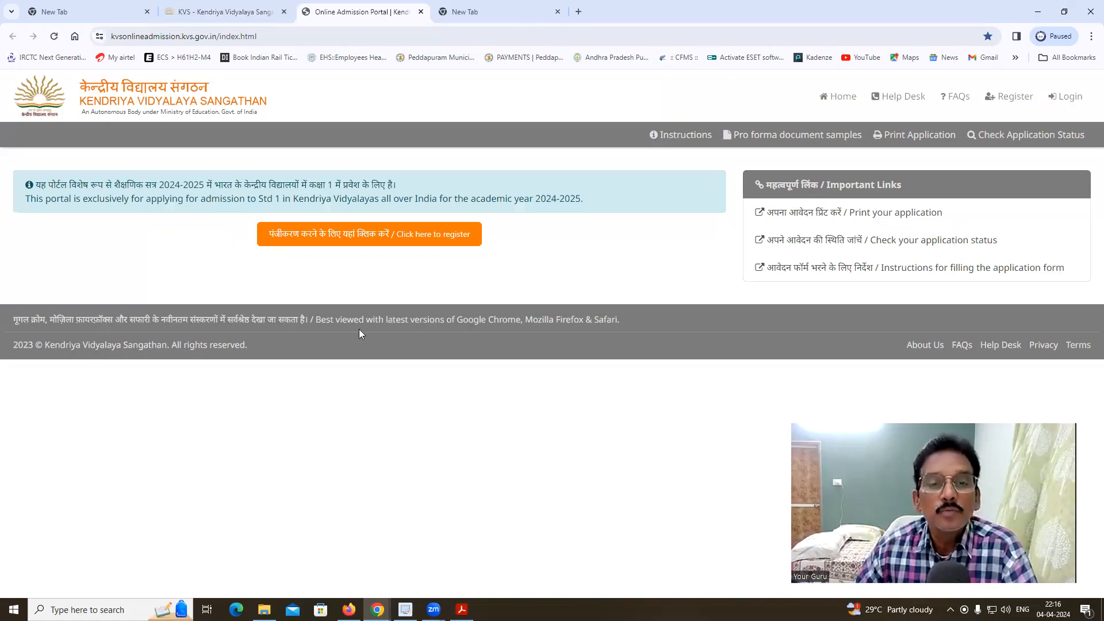
- Start registration, tick the instructions-read declaration, and proceed to the New Registration form
click(361, 241)
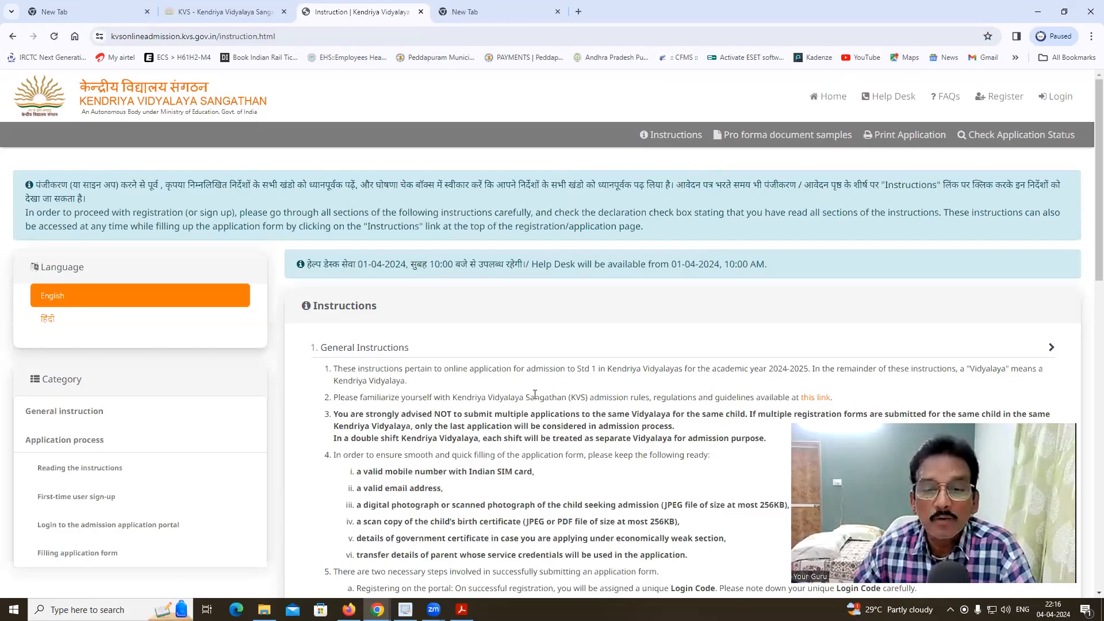
scroll(534, 394, down, 4)
scroll(535, 394, down, 8)
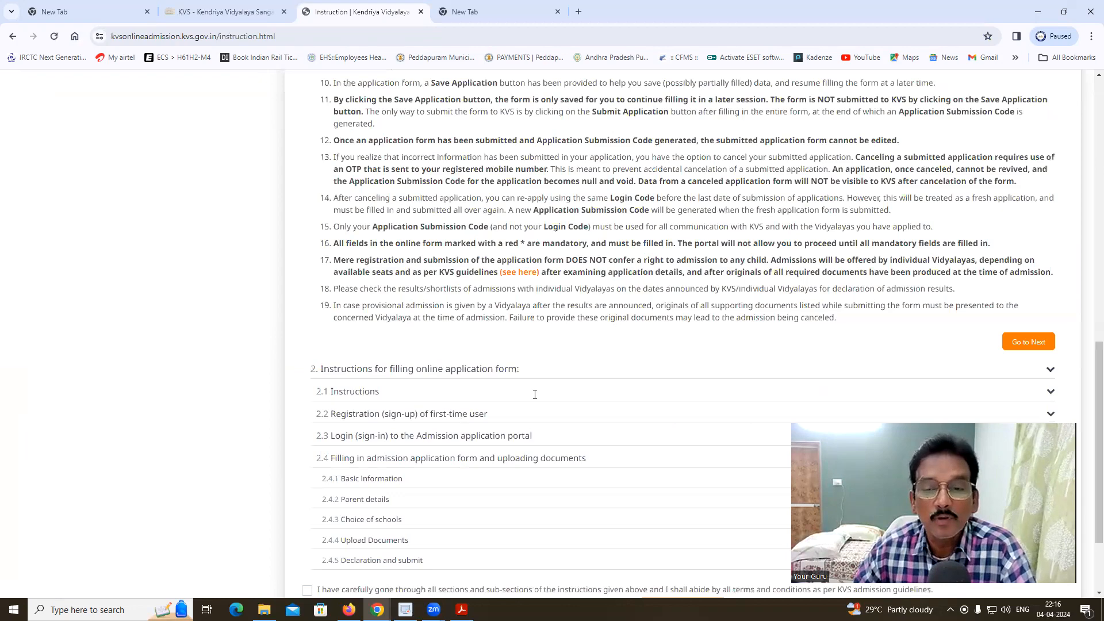
scroll(535, 394, down, 2)
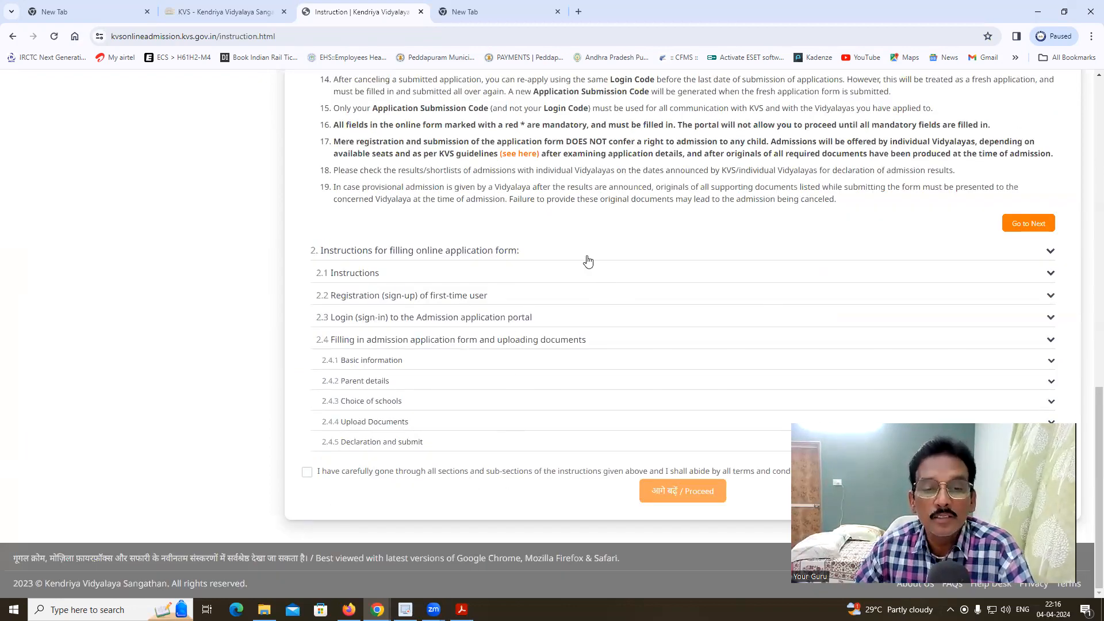
click(307, 473)
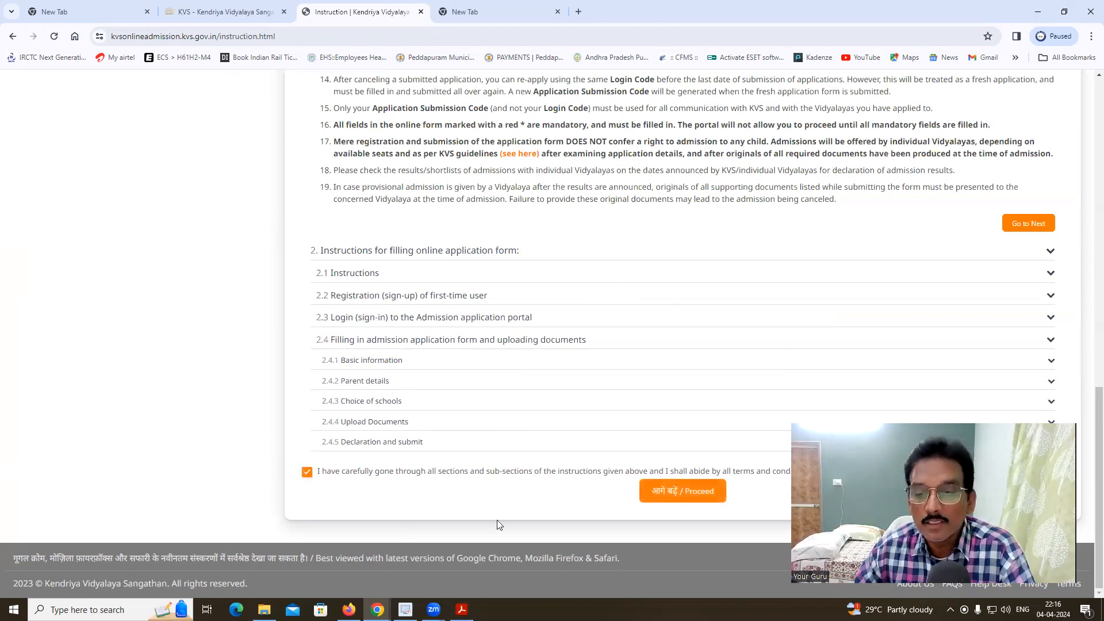
click(693, 496)
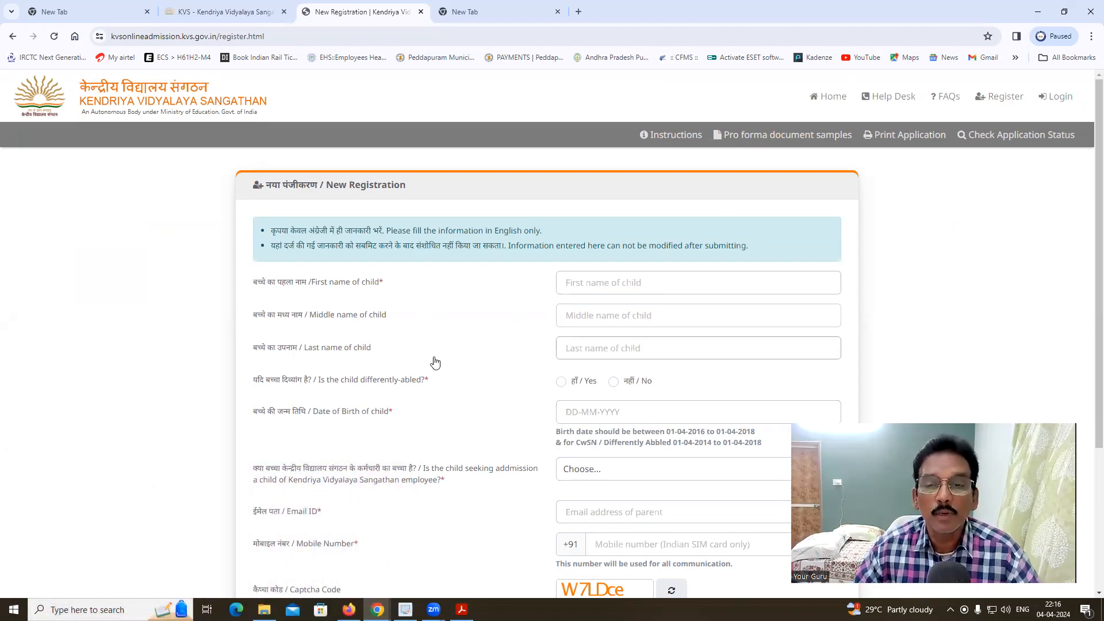
- Mark the child as not differently-abled (No) on the New Registration form
scroll(434, 361, down, 1)
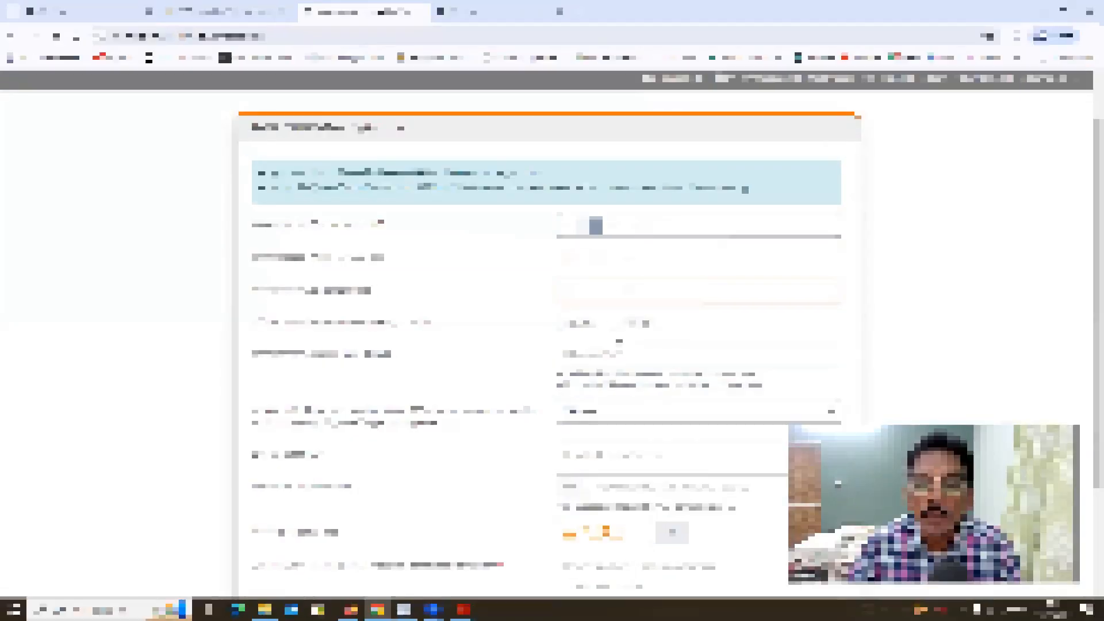
click(614, 326)
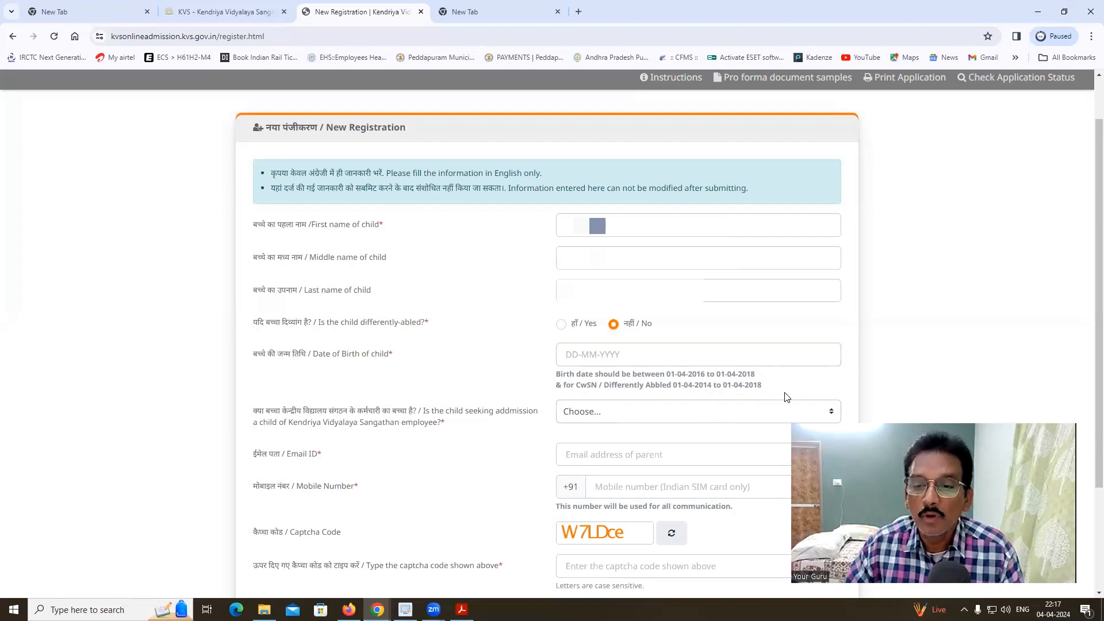
click(576, 355)
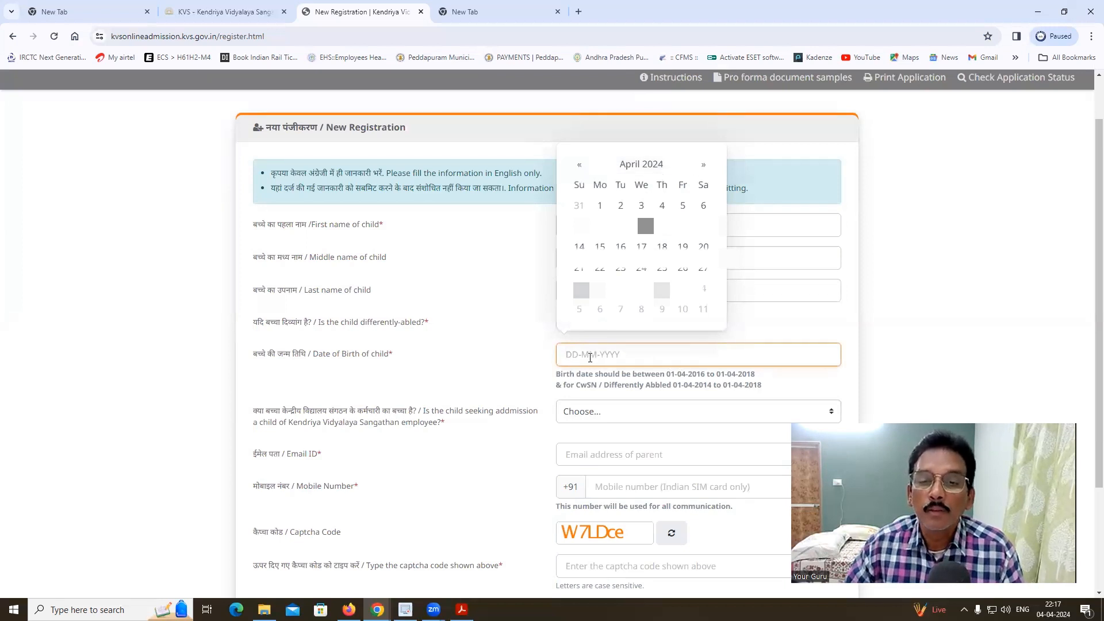
click(648, 166)
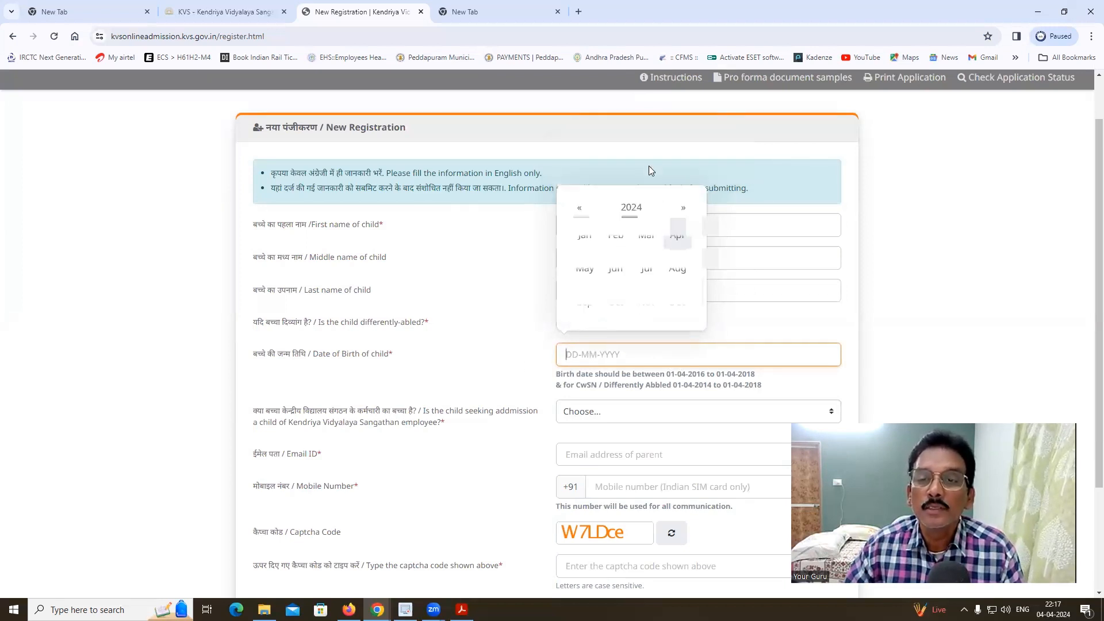
click(631, 208)
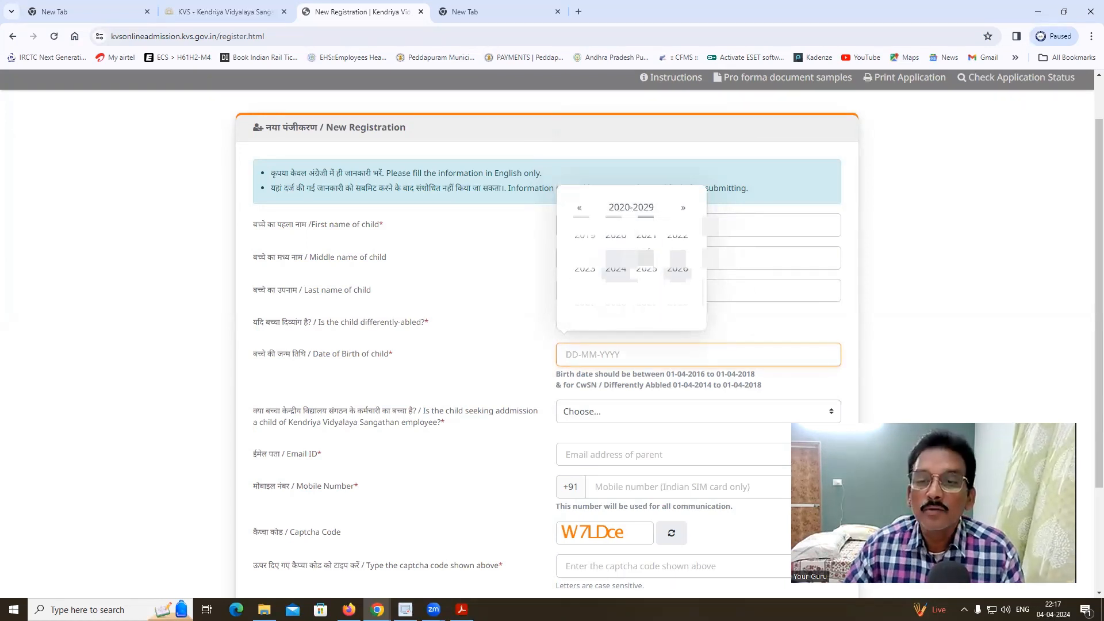
click(645, 237)
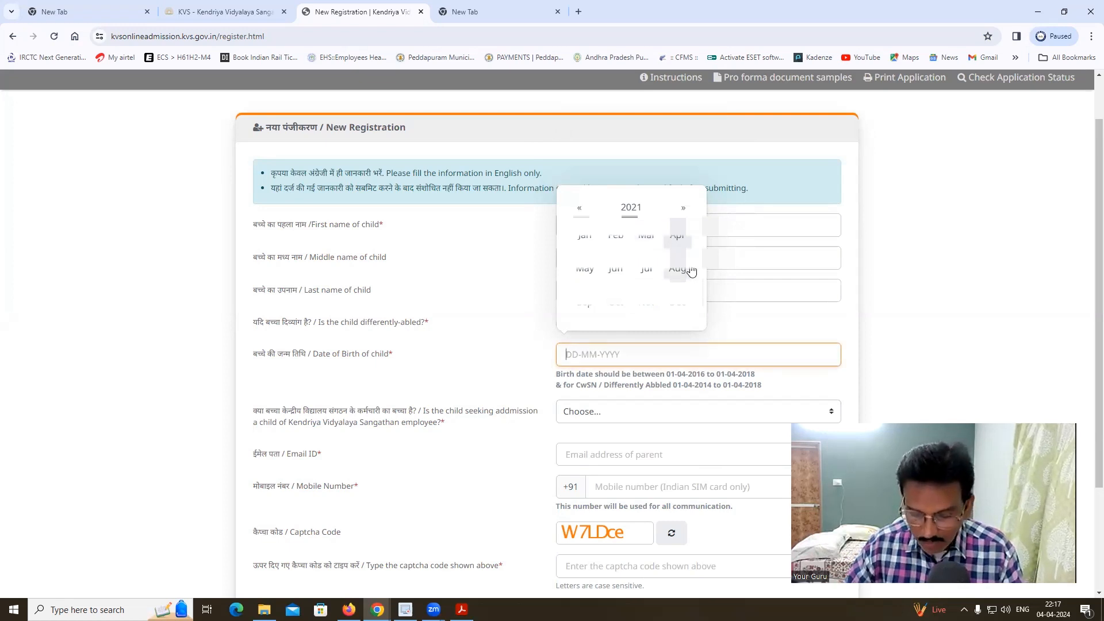
click(615, 241)
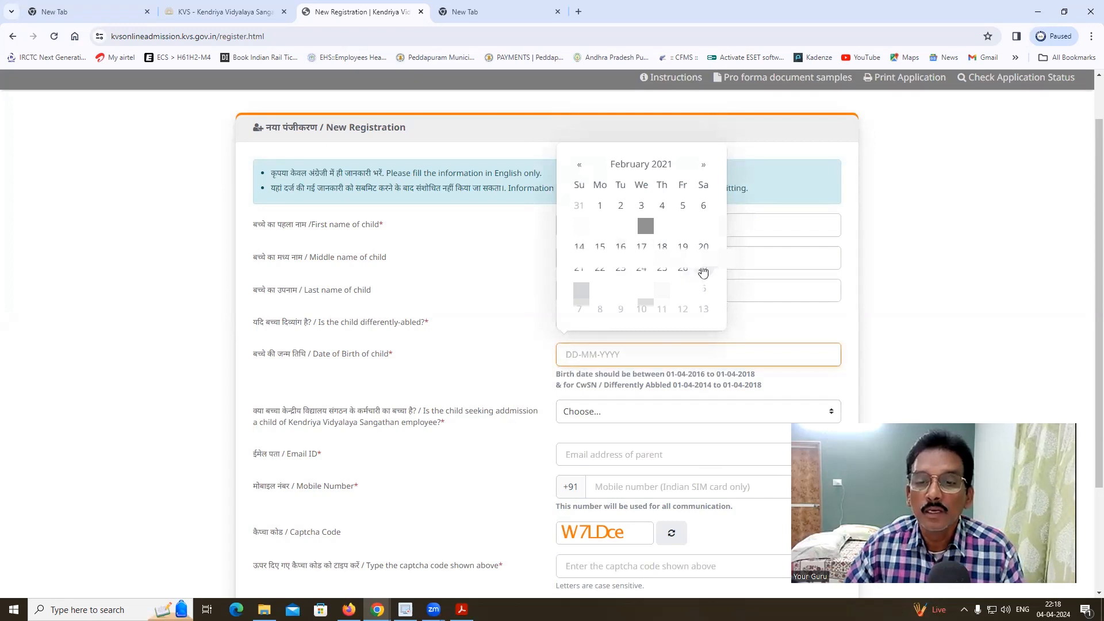
click(703, 270)
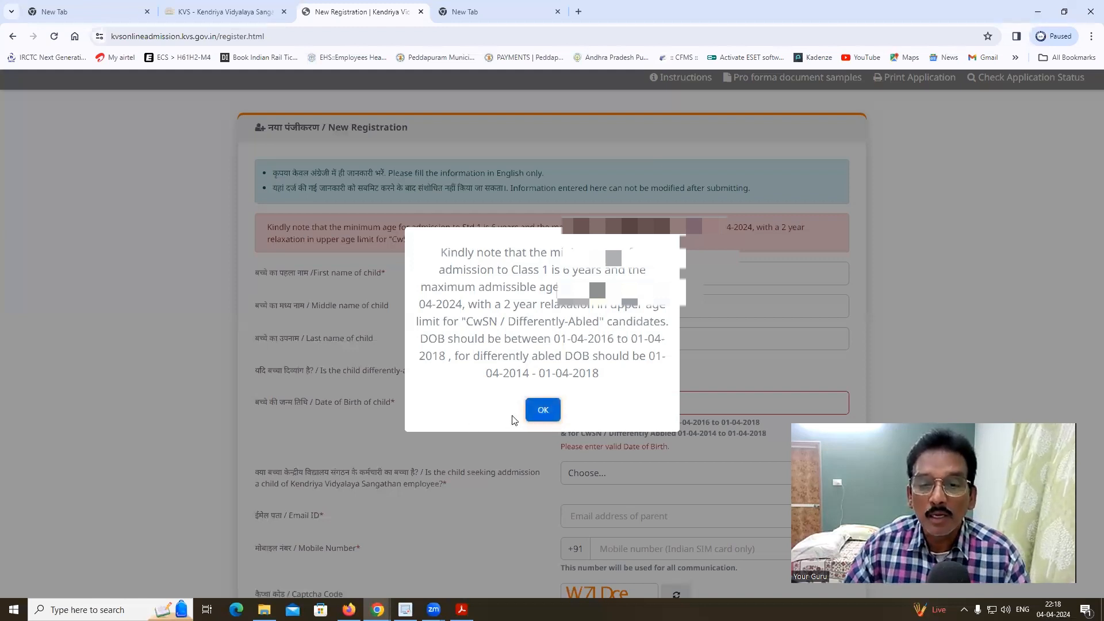
- Dismiss the age-limit notice and erase the wrong birth year to correct it
click(543, 410)
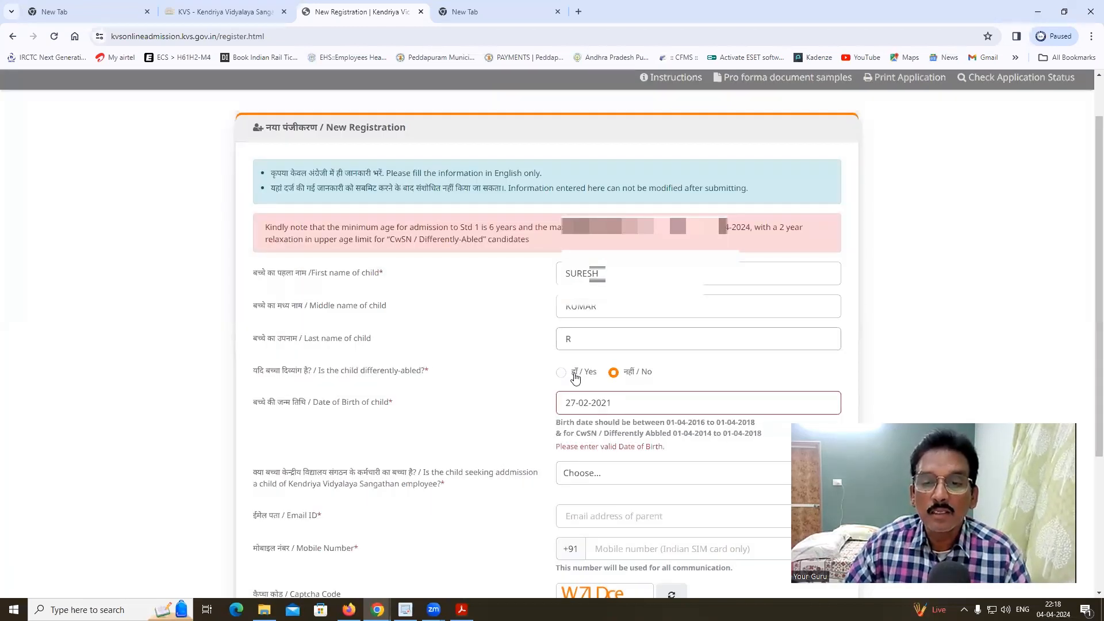
click(620, 404)
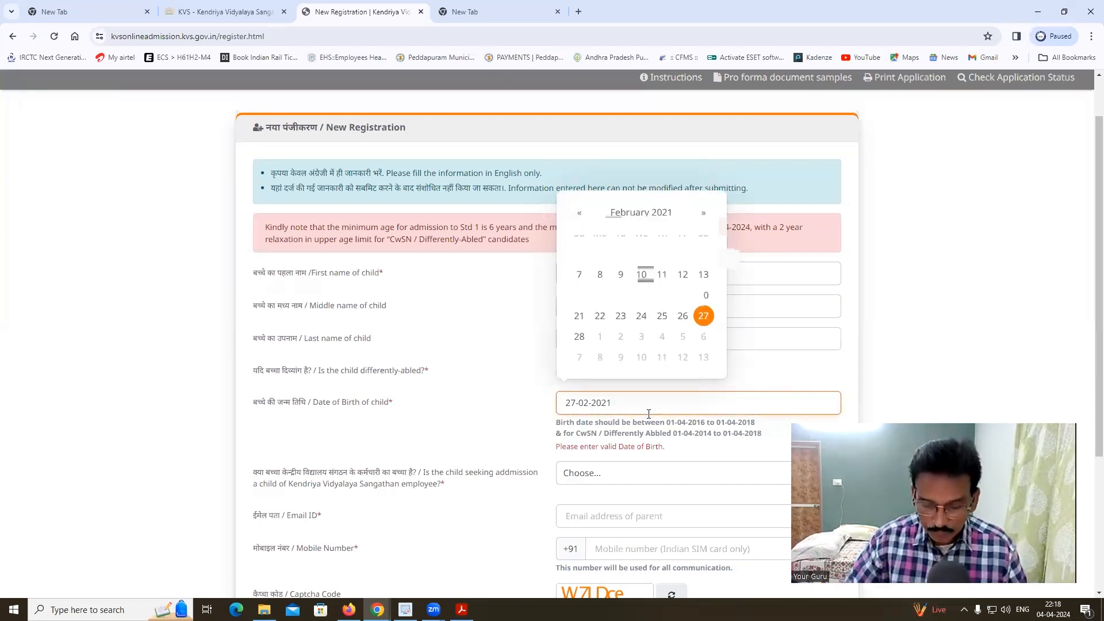
key(BackSpace)
key(BackSpace)
- Complete the birth year as 2018 and answer Not Applicable to the KVS-employee question
text(18)
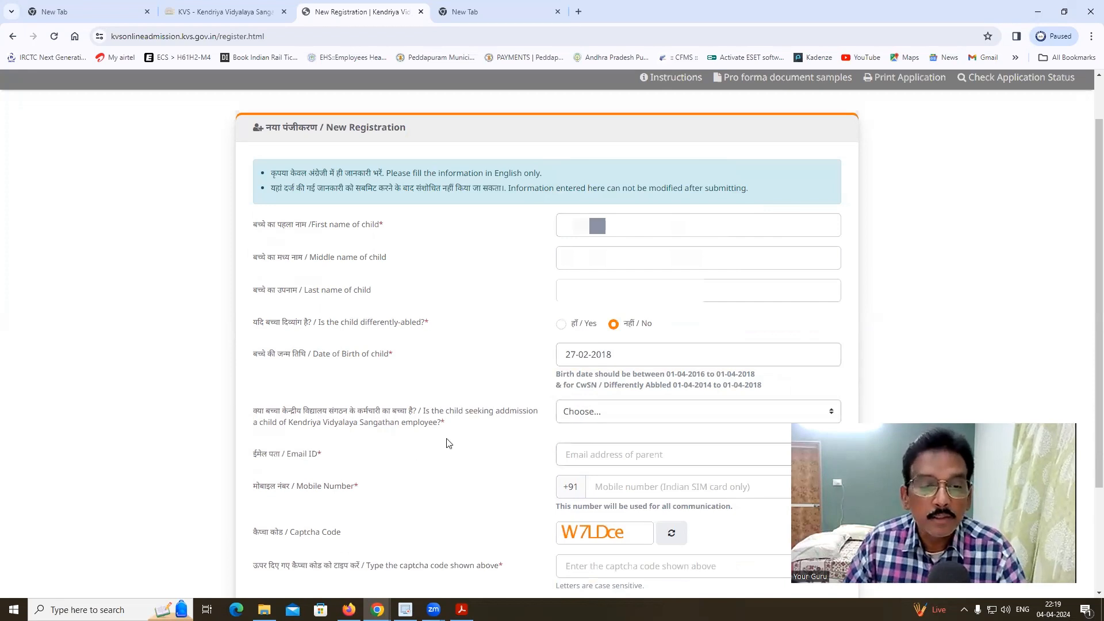
scroll(448, 443, down, 2)
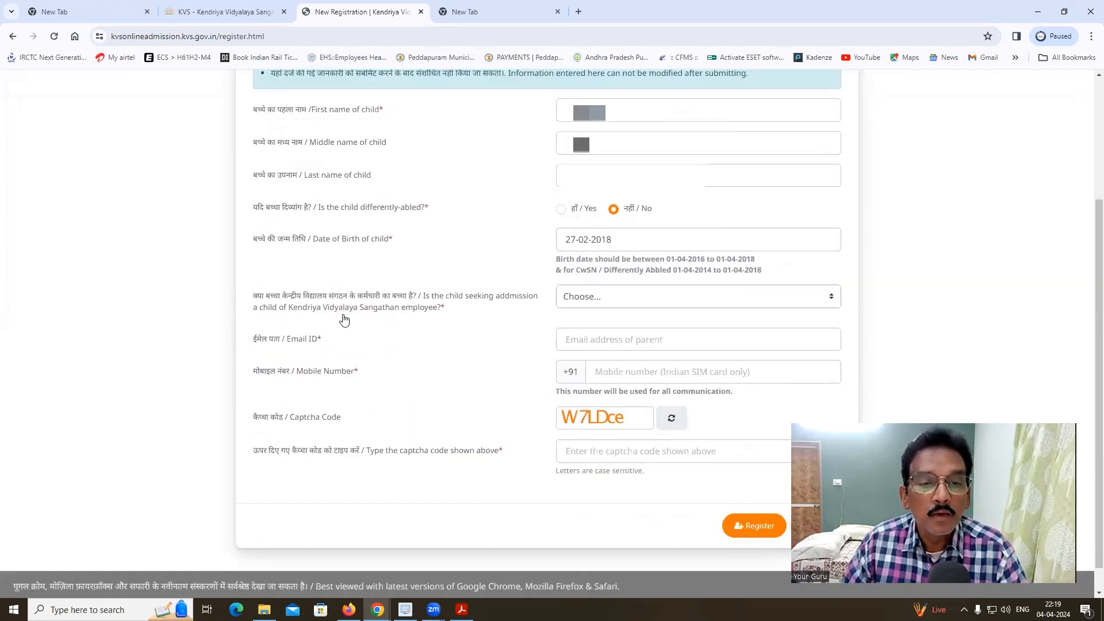
click(636, 297)
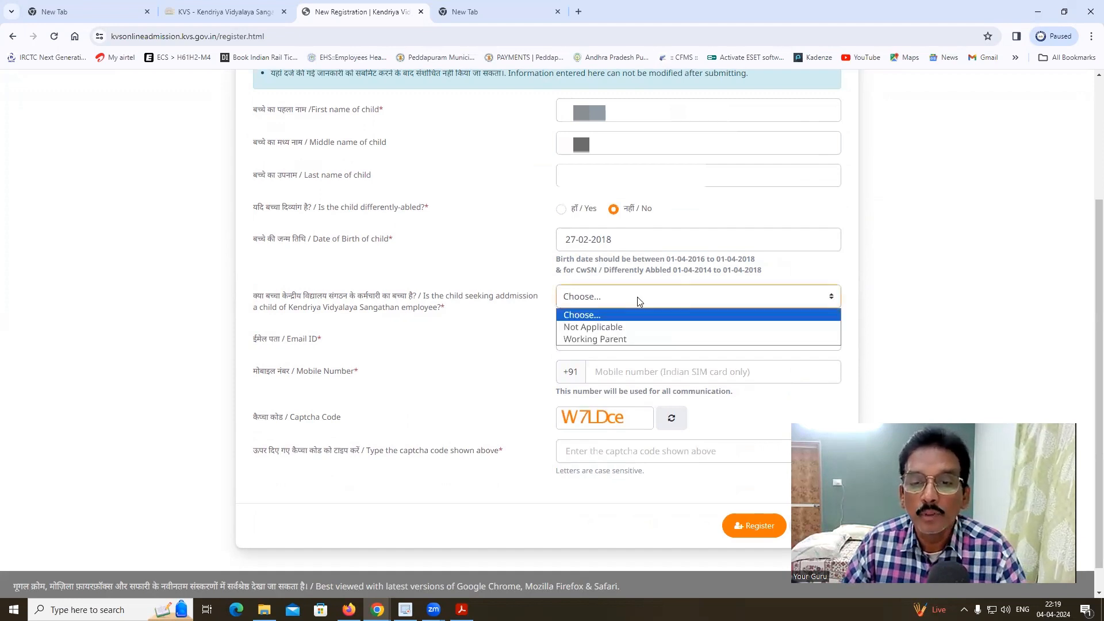
click(603, 327)
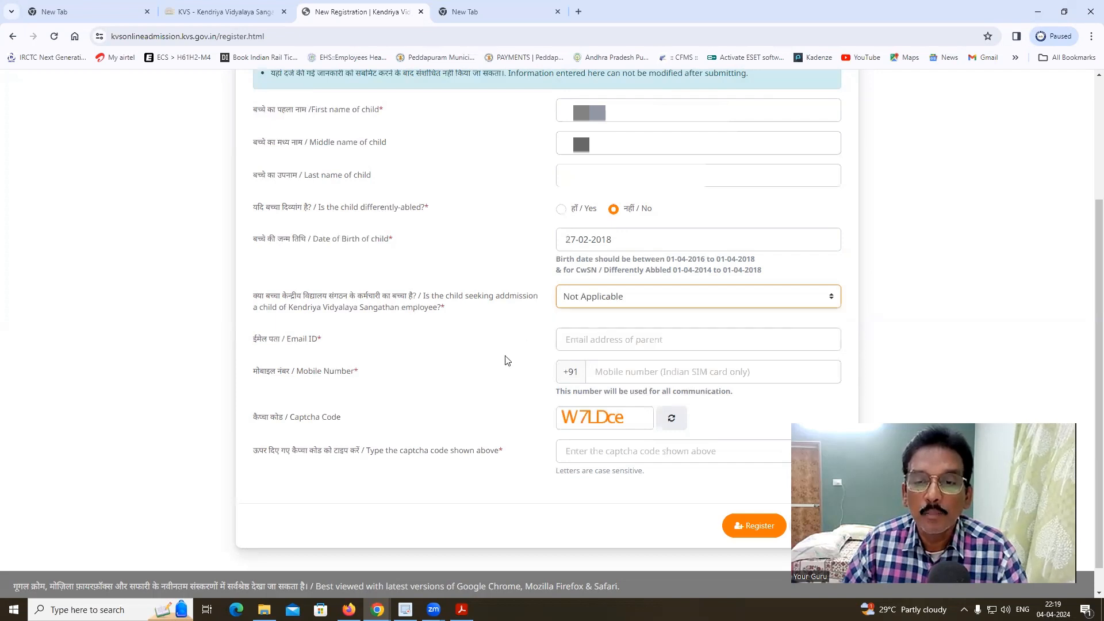
- Enter the parent's email and mobile number, and captcha W7LD
click(574, 339)
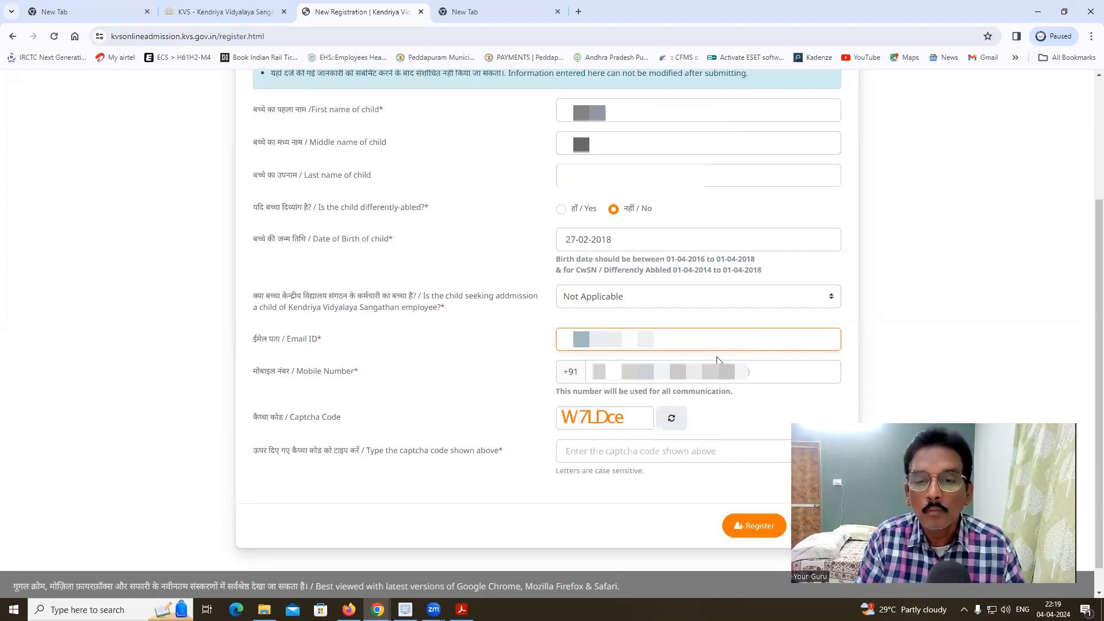
key(Tab)
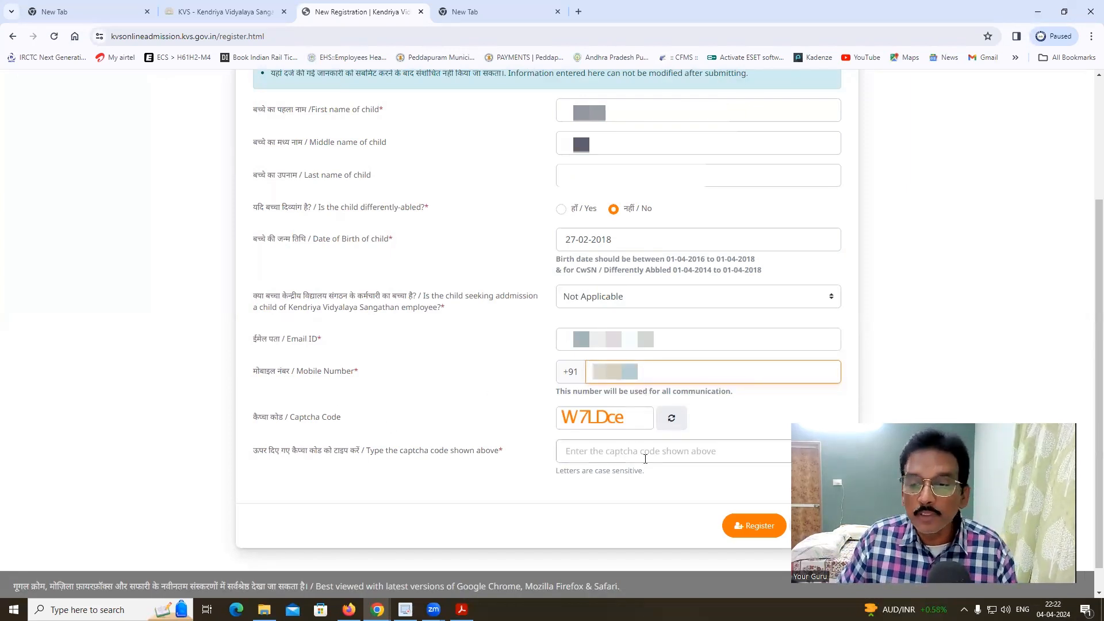
click(598, 451)
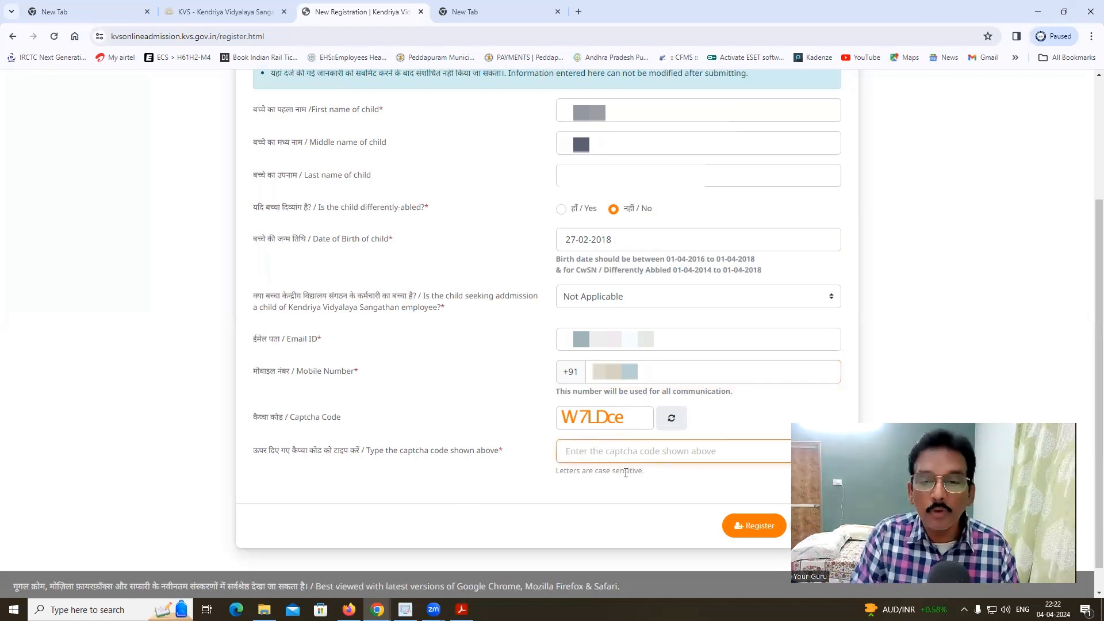
text(W7)
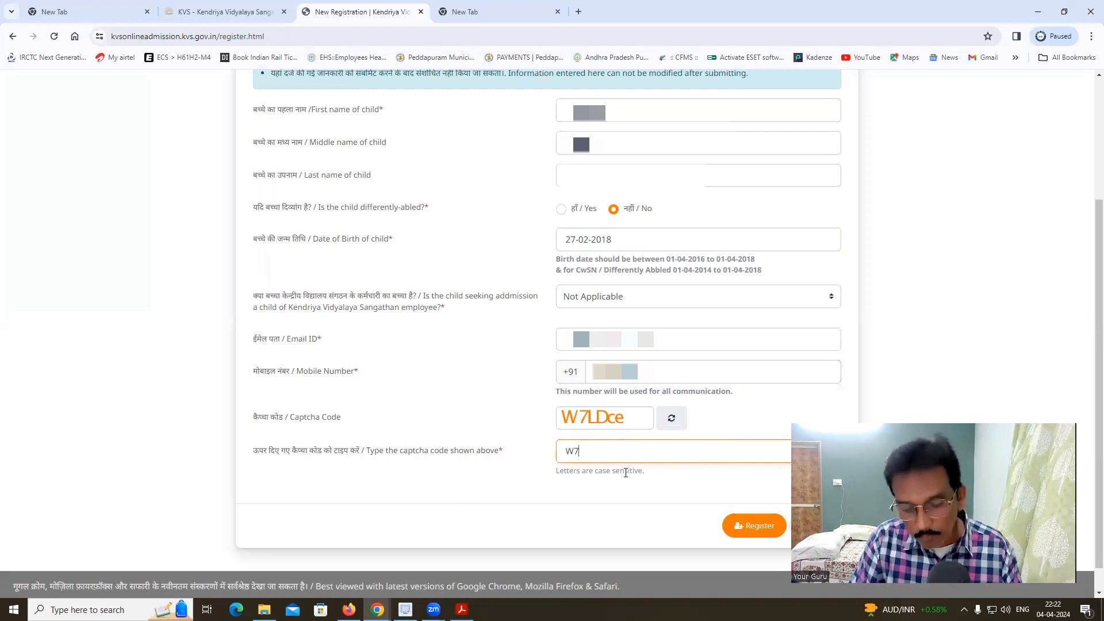
text(LDce)
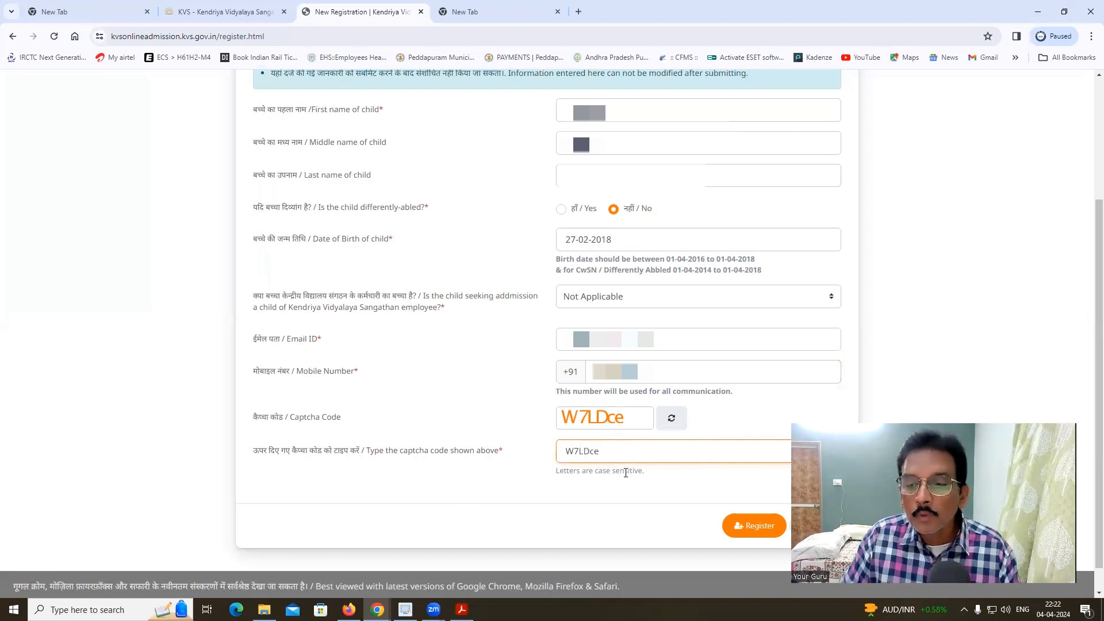
- Register, then verify the mobile number with the pasted OTP and captcha Mn4pyW
click(755, 528)
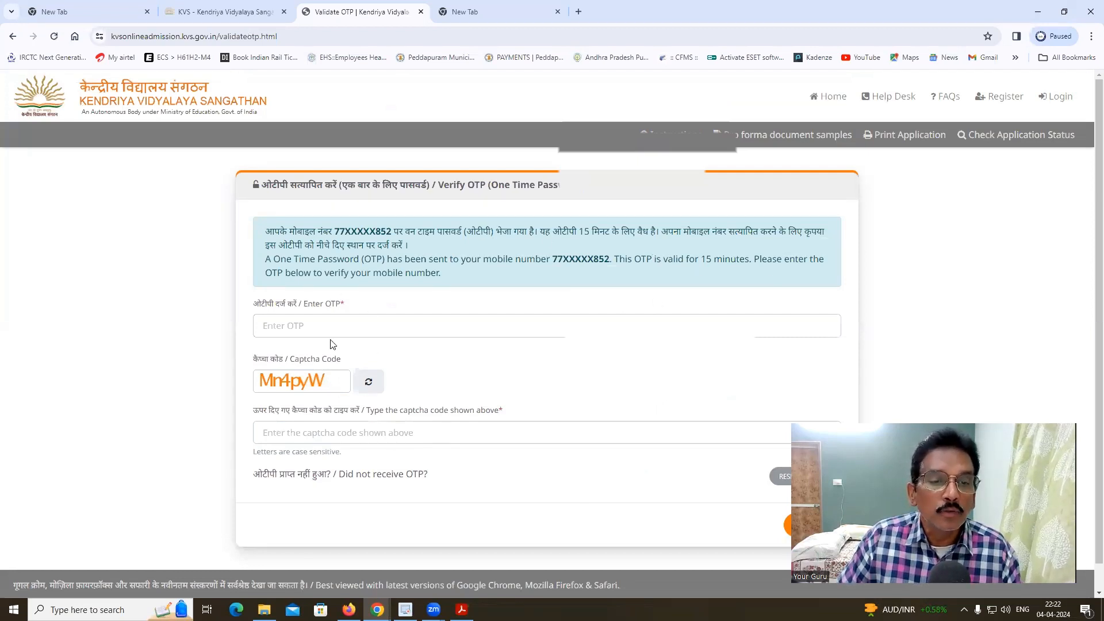
click(282, 326)
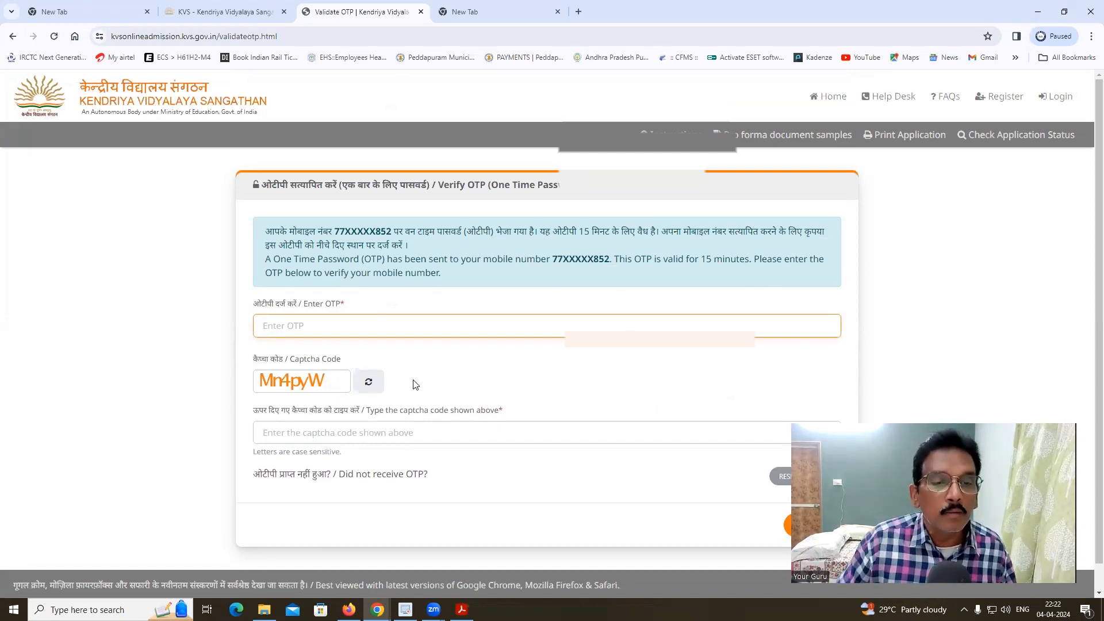
key(ctrl+v)
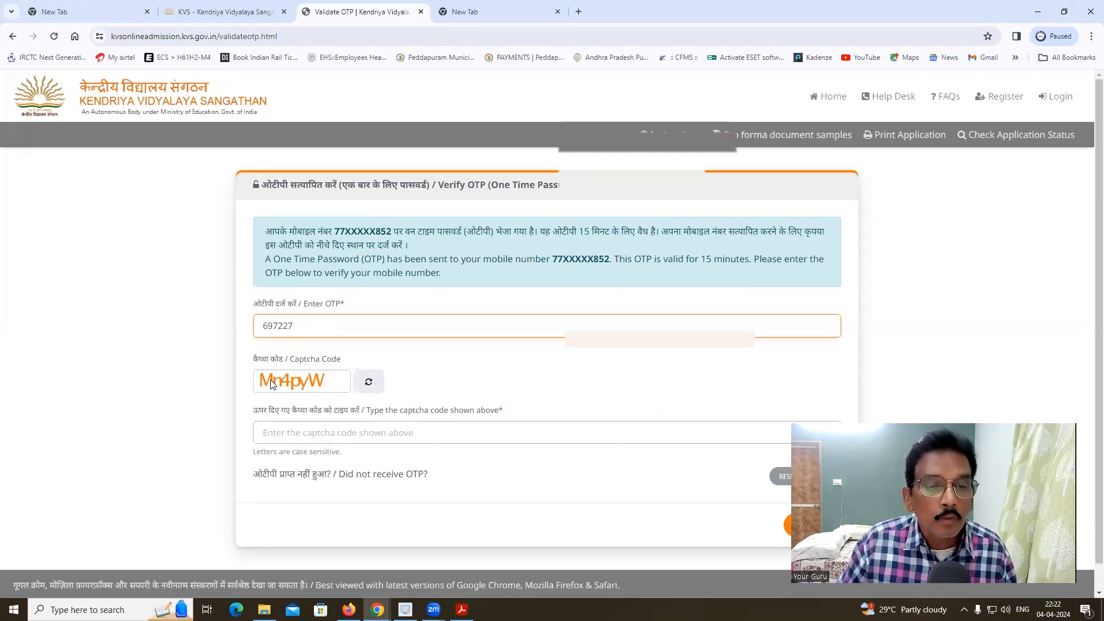
click(309, 435)
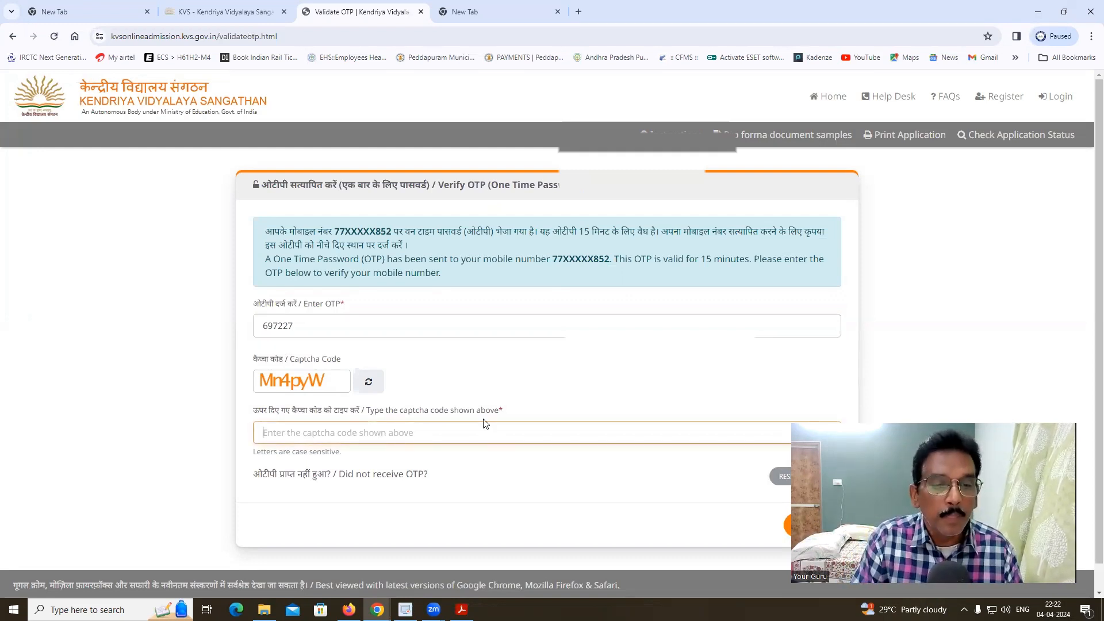
text(Mn4pyW)
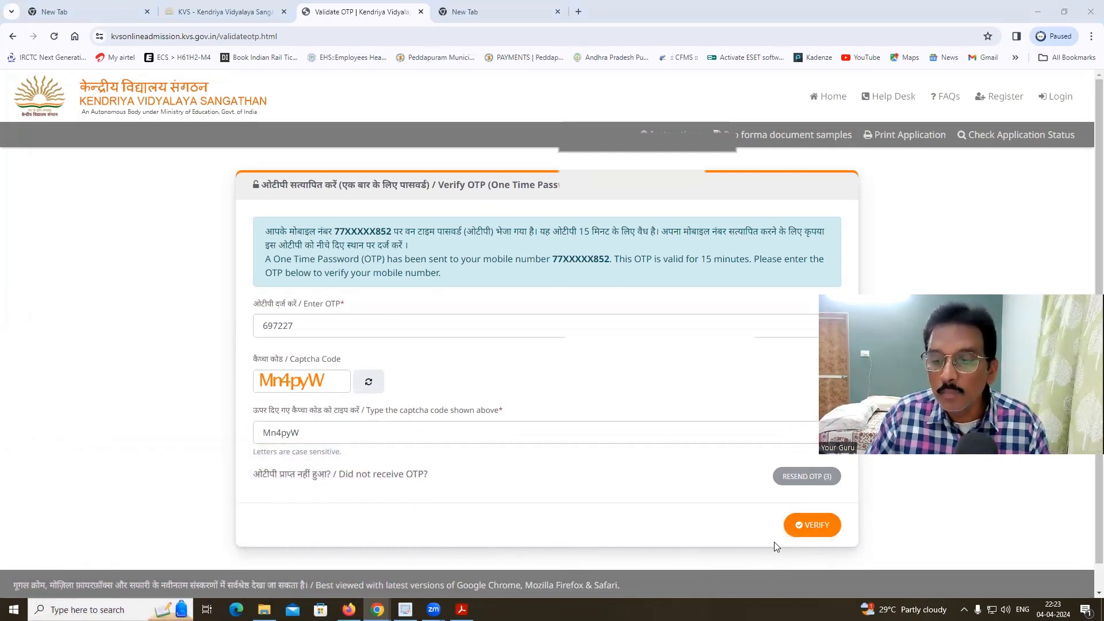
click(810, 524)
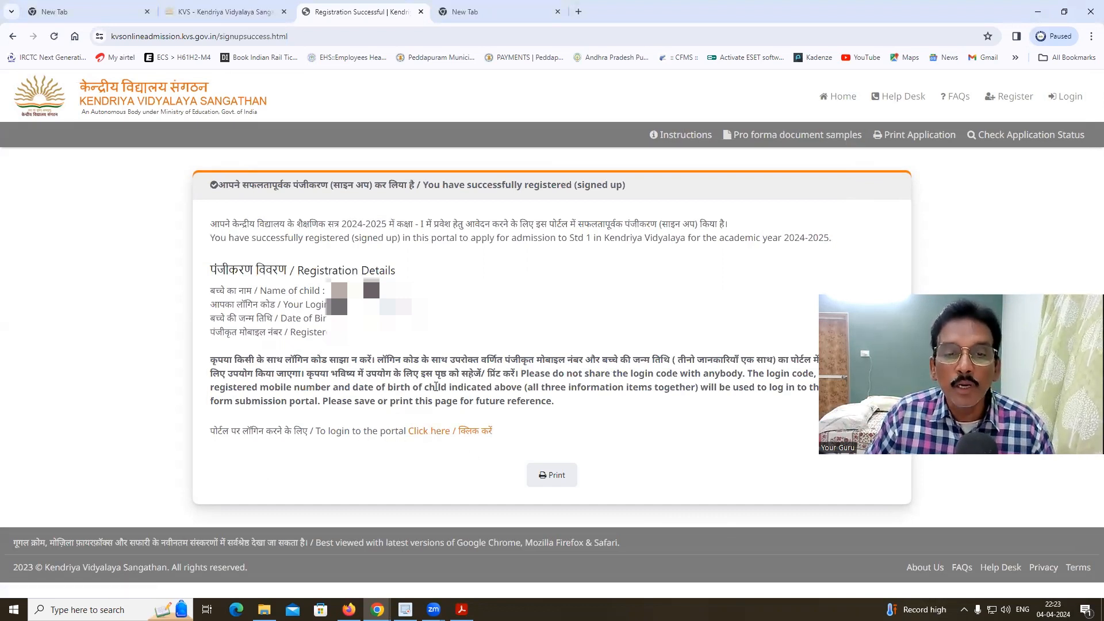
- Print the registration success page as a PDF saved in Downloads
click(554, 481)
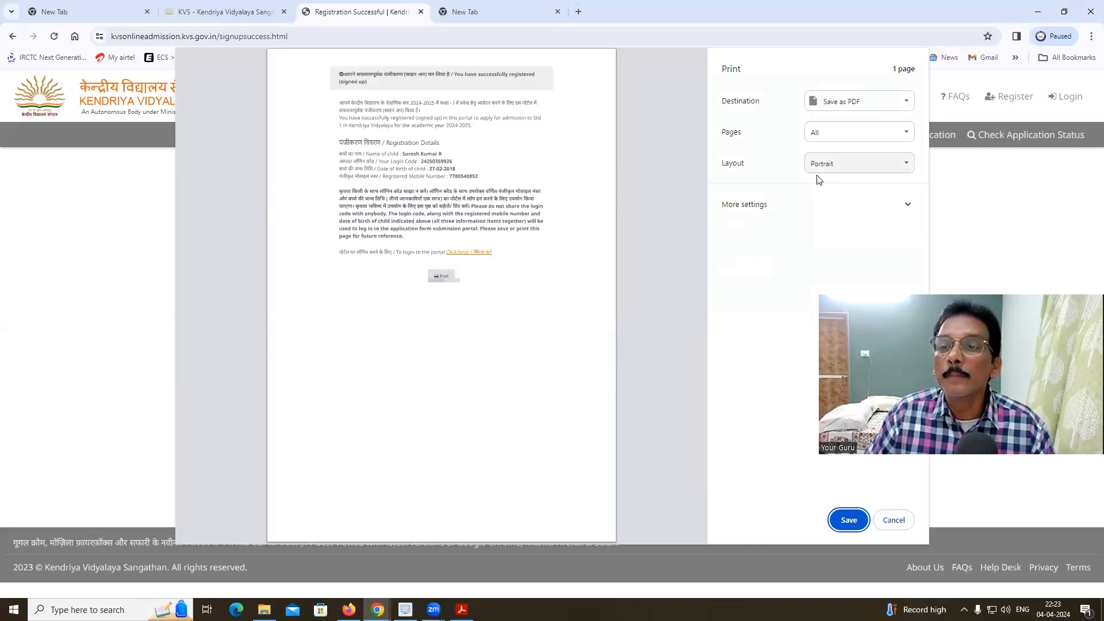
click(841, 521)
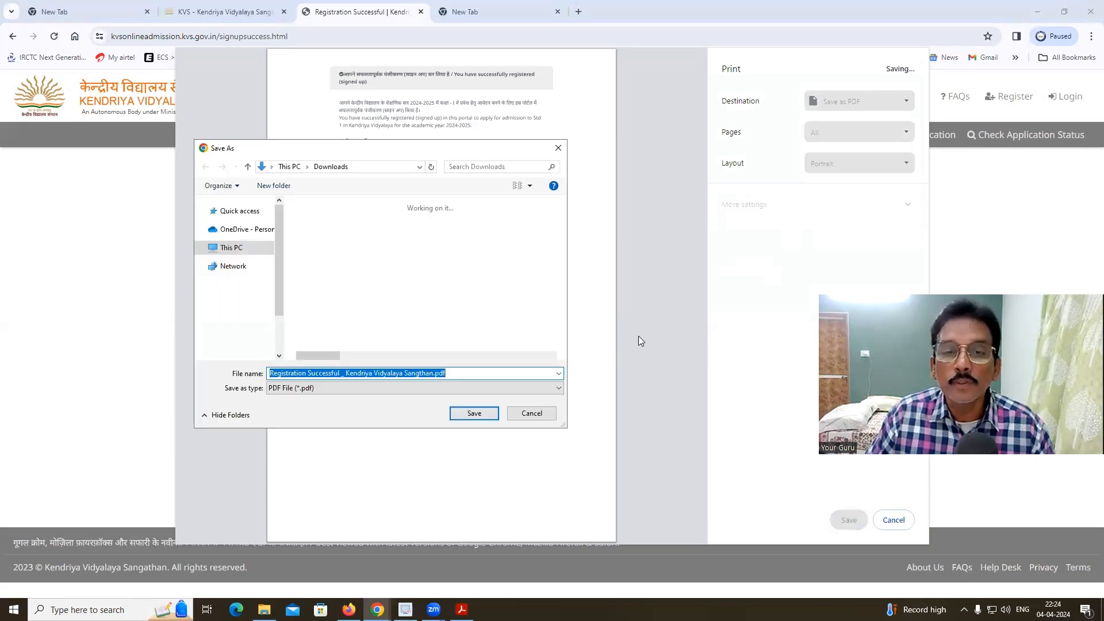
click(474, 414)
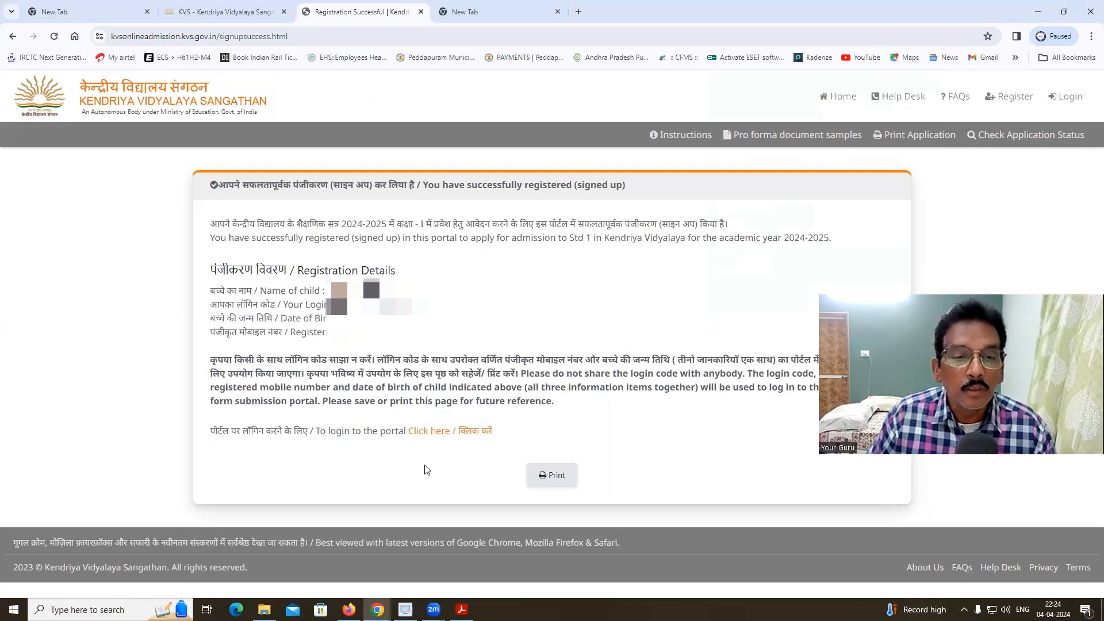
- Open the sign-in page, enter the login code, and pick birth date 27 February 2018
click(430, 437)
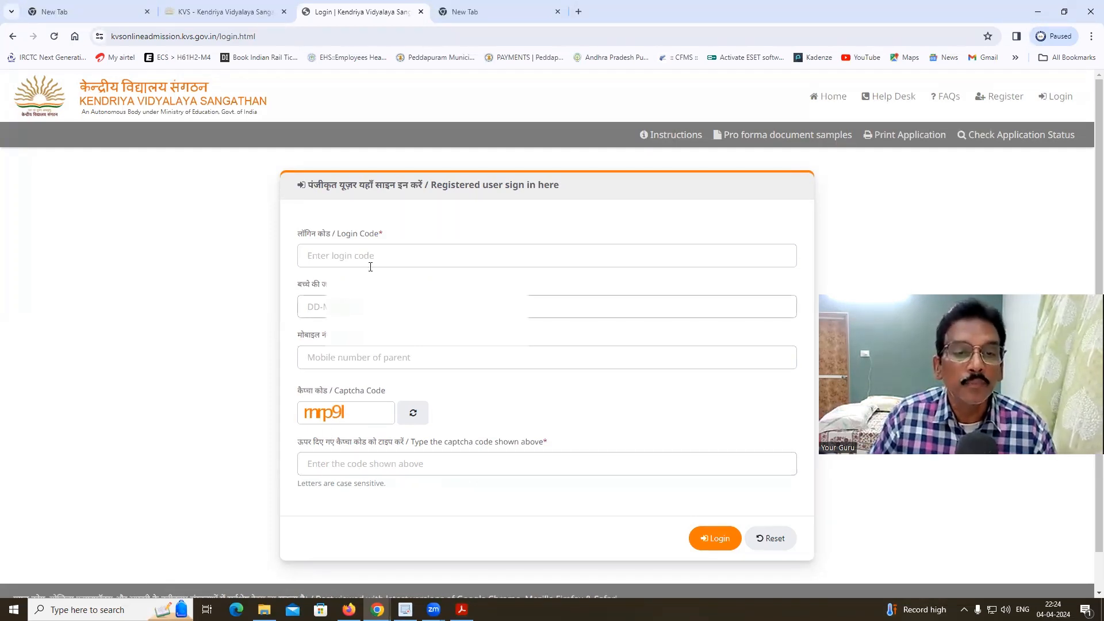
click(355, 252)
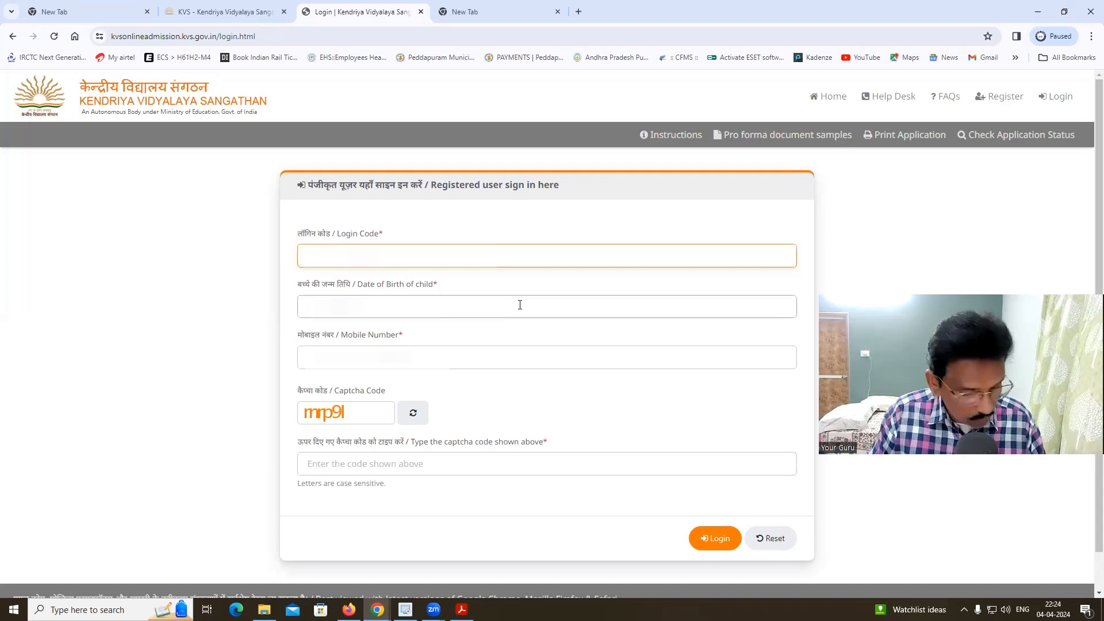
click(520, 304)
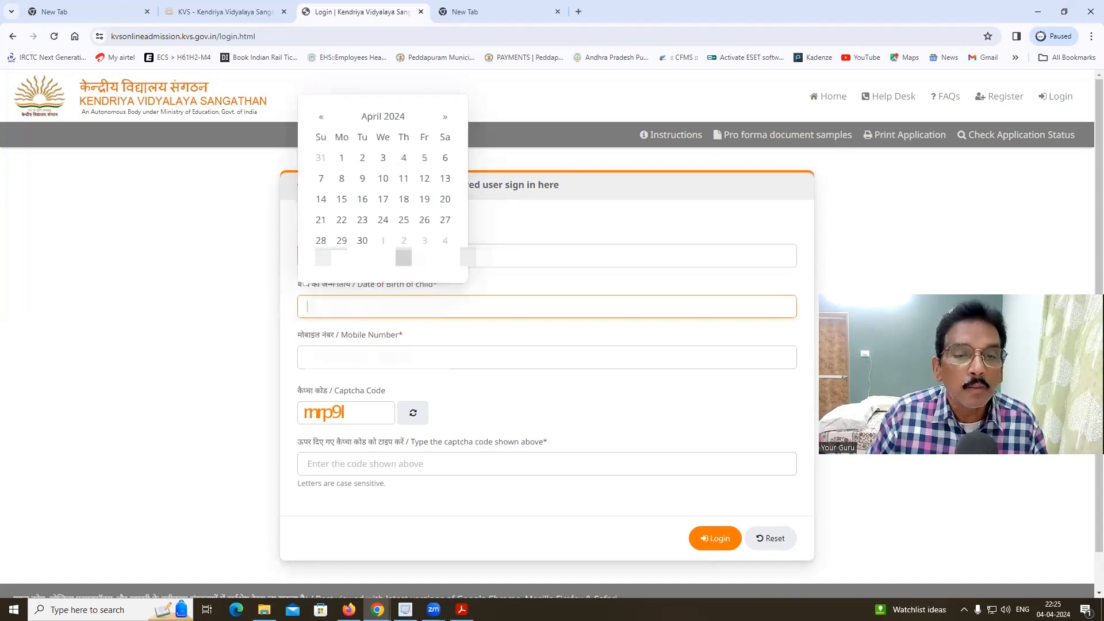
click(390, 121)
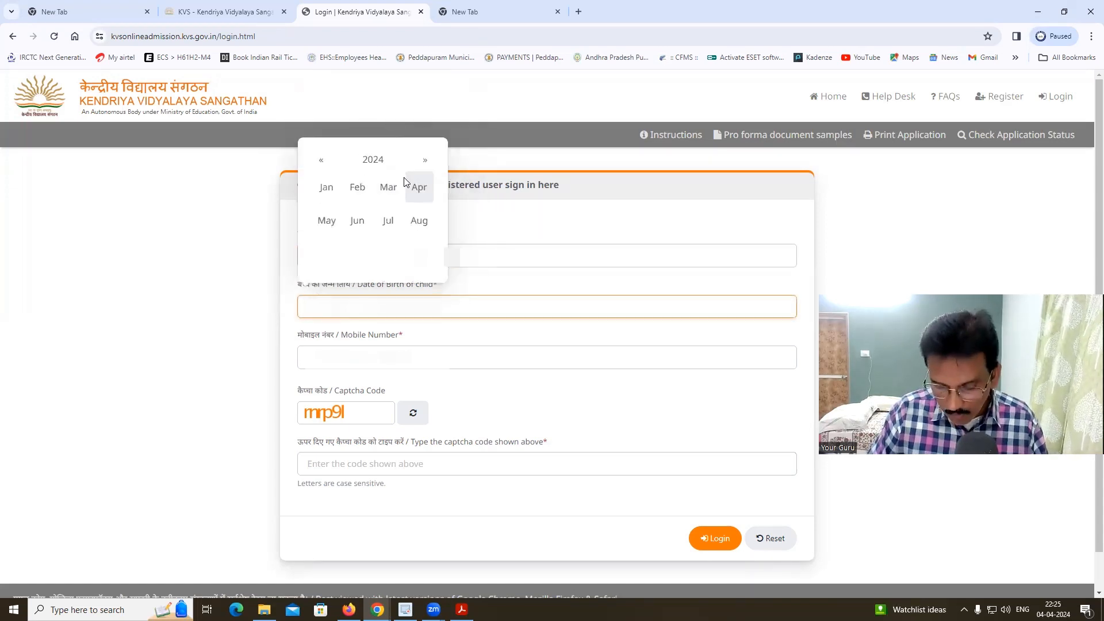
click(373, 165)
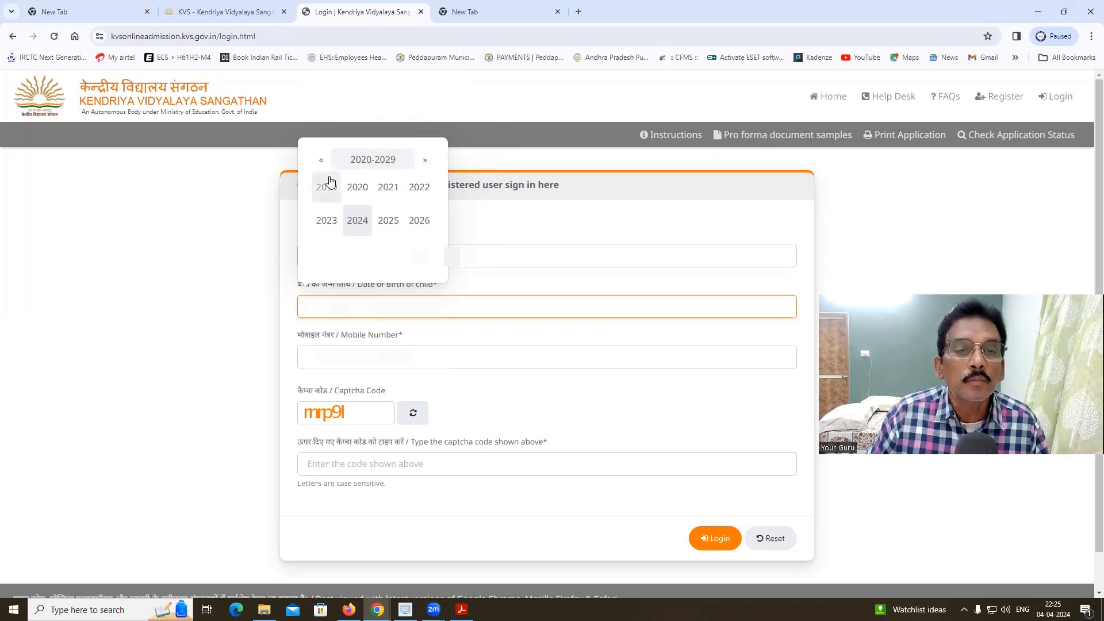
click(321, 161)
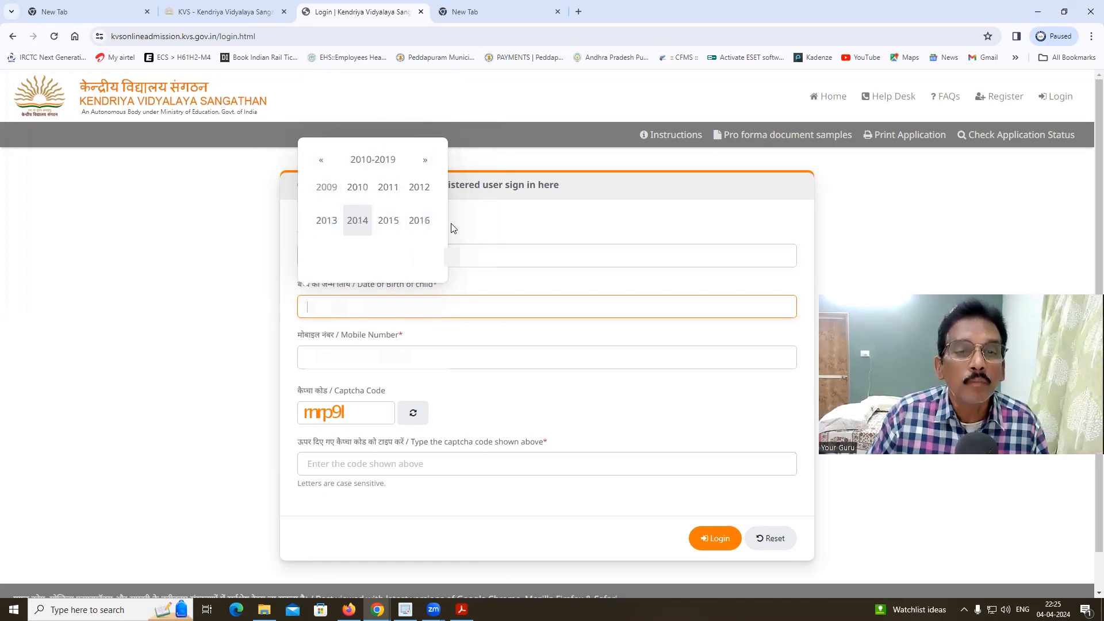
click(357, 254)
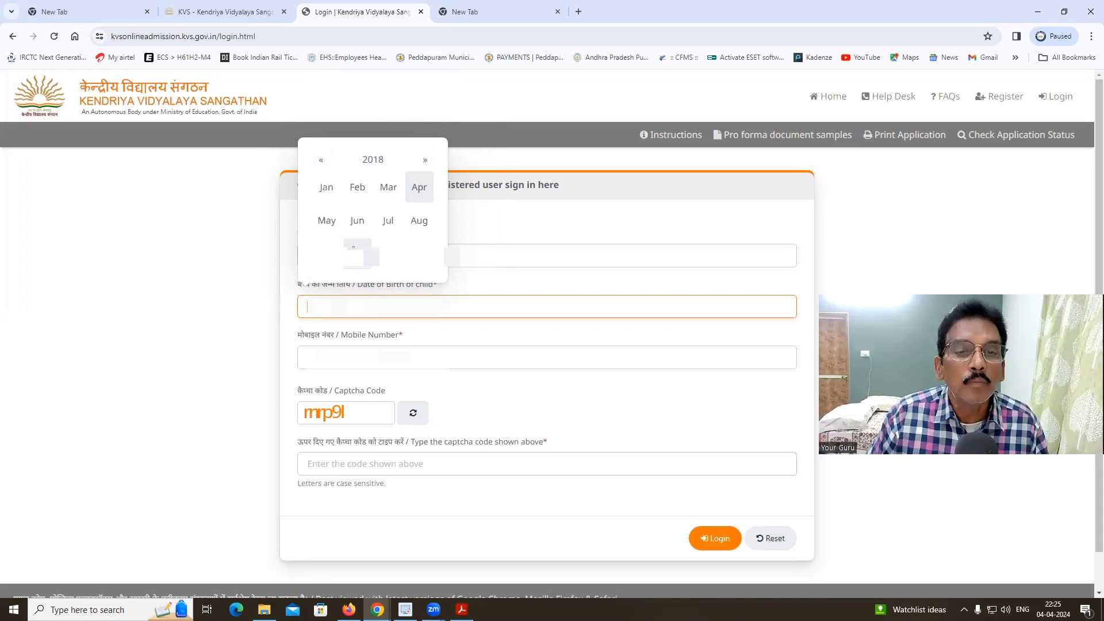
click(356, 192)
click(364, 242)
- Enter the parent's mobile number and the login captcha
click(432, 357)
click(437, 359)
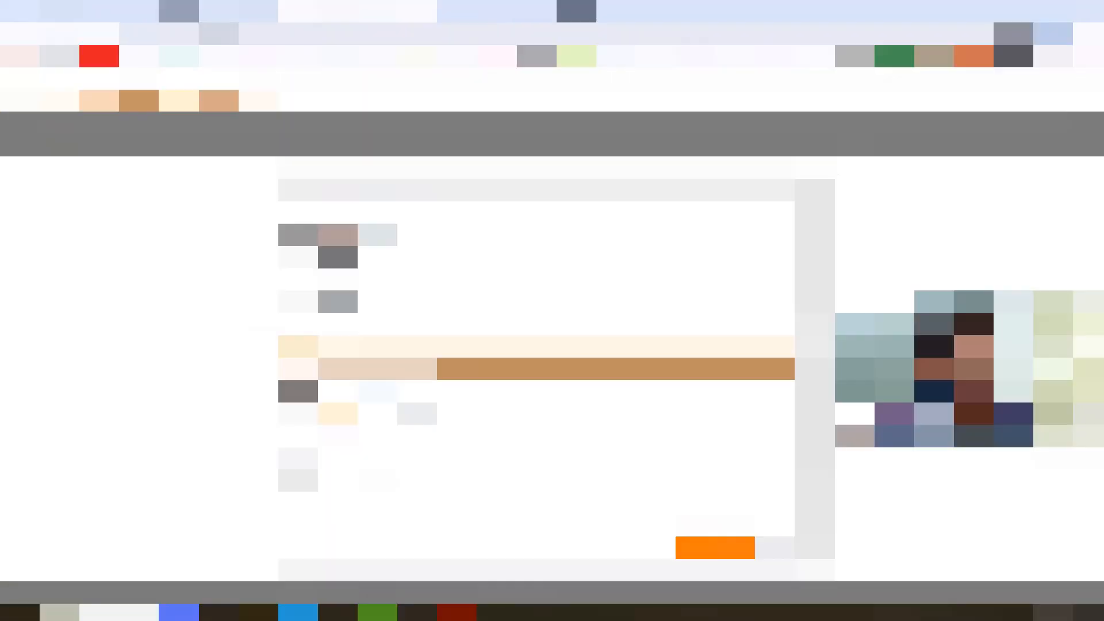
click(540, 462)
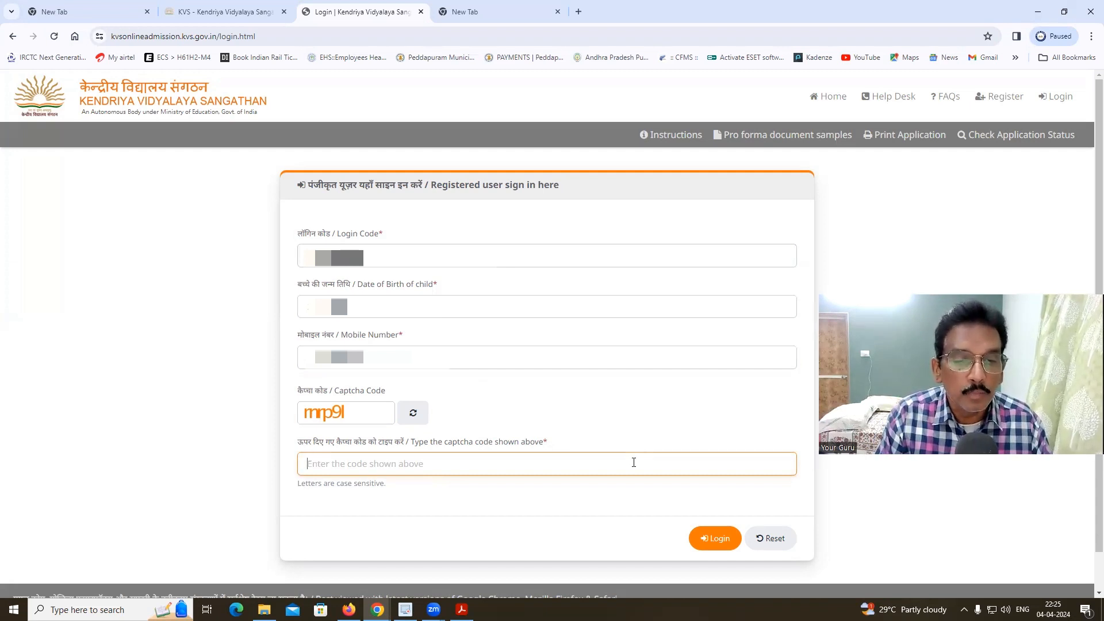
text(mnp9l)
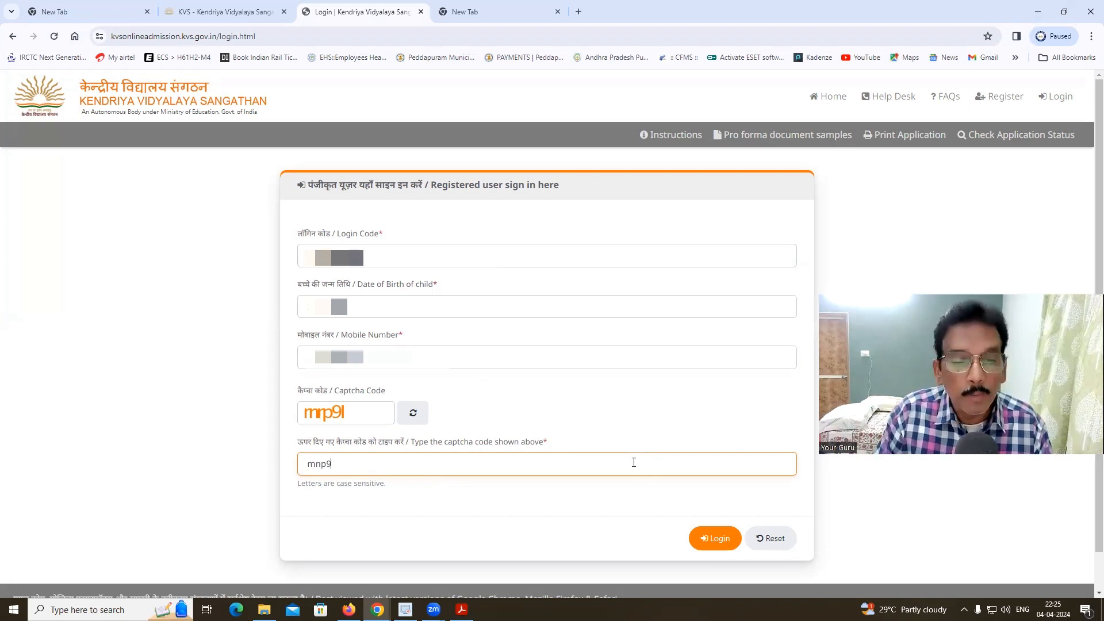
- Sign in and review the pre-filled fields on the Basic Information step
click(713, 540)
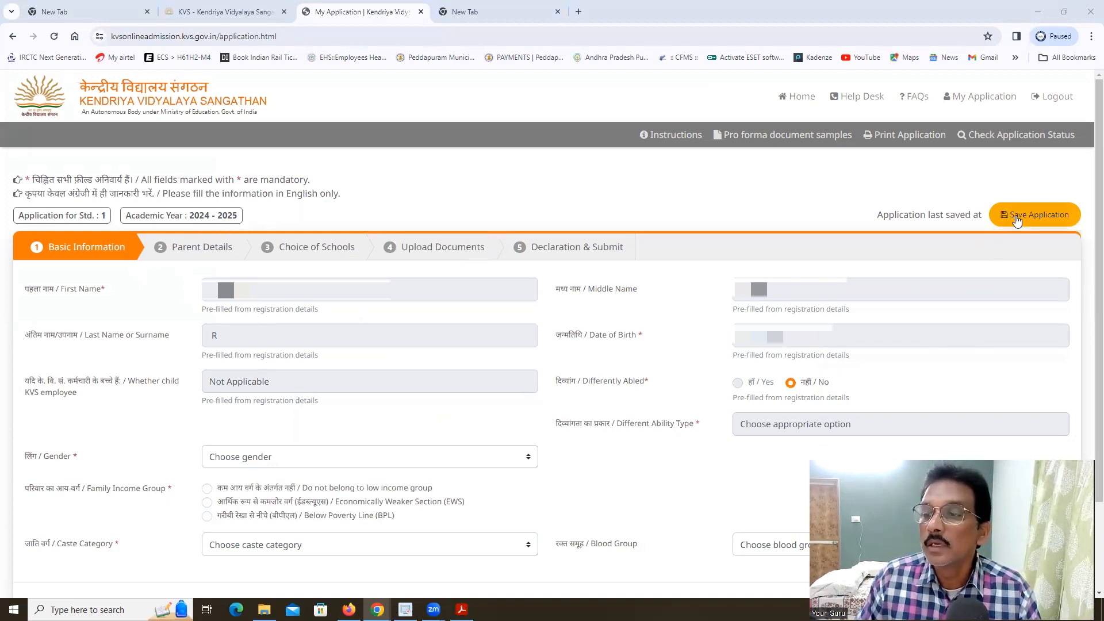
scroll(679, 417, down, 3)
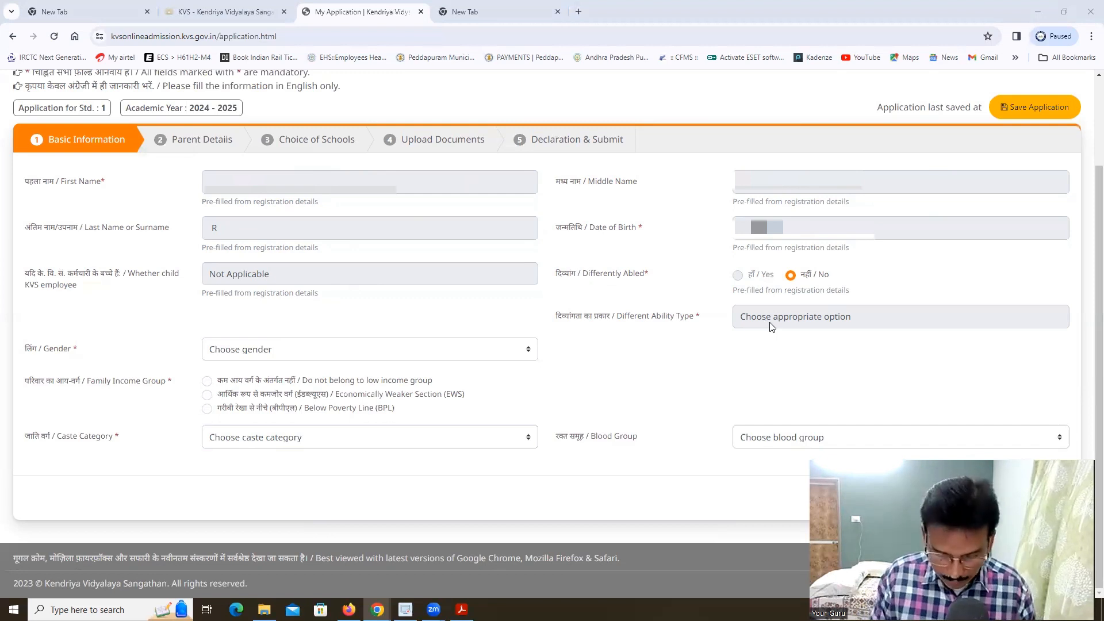
- Set the child's gender to Male and family income group to EWS
click(312, 353)
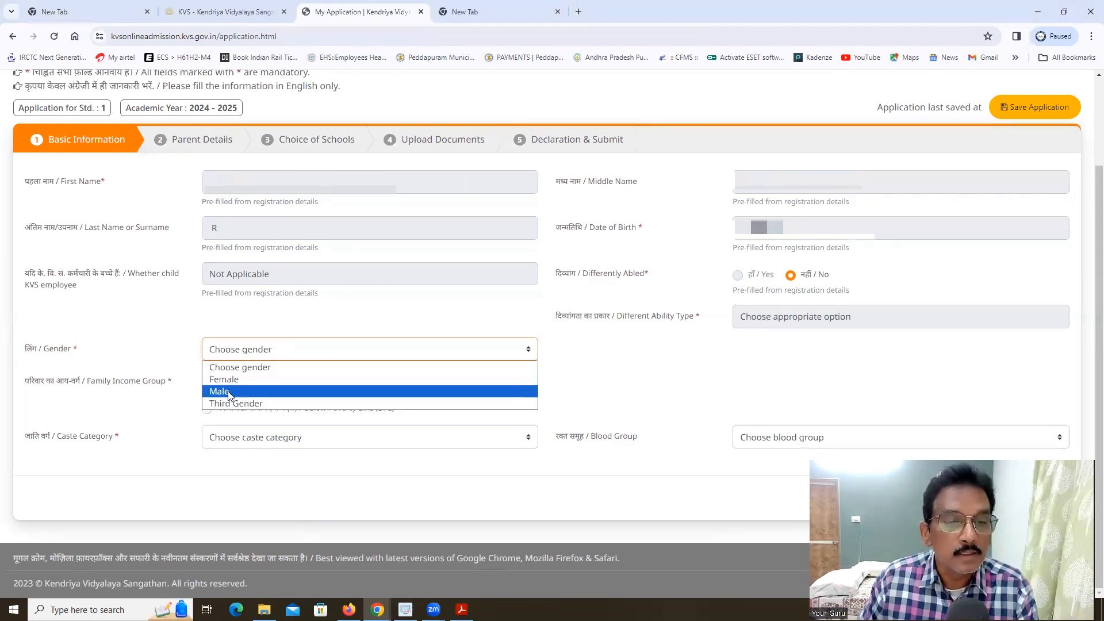
click(229, 393)
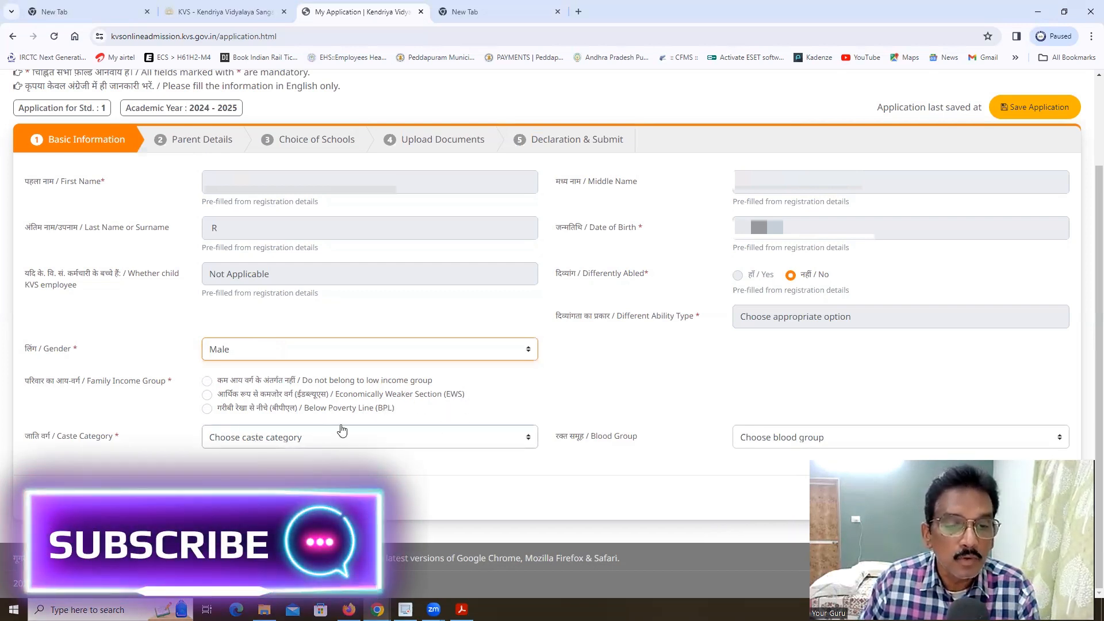
click(208, 396)
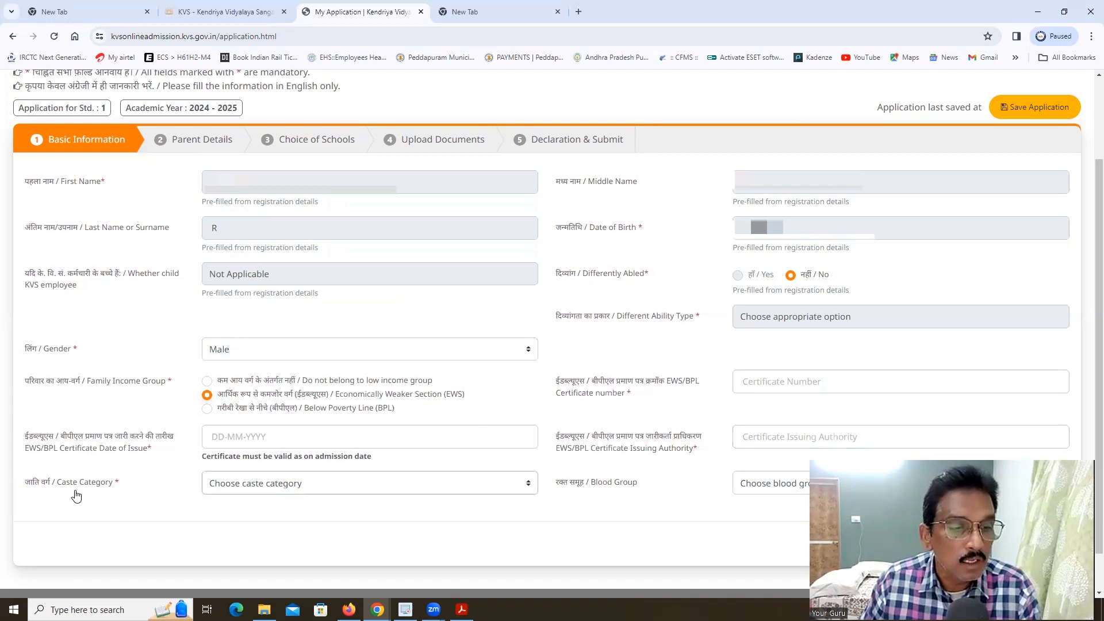
- Look through the Caste and Blood Group lists without choosing any option
click(326, 491)
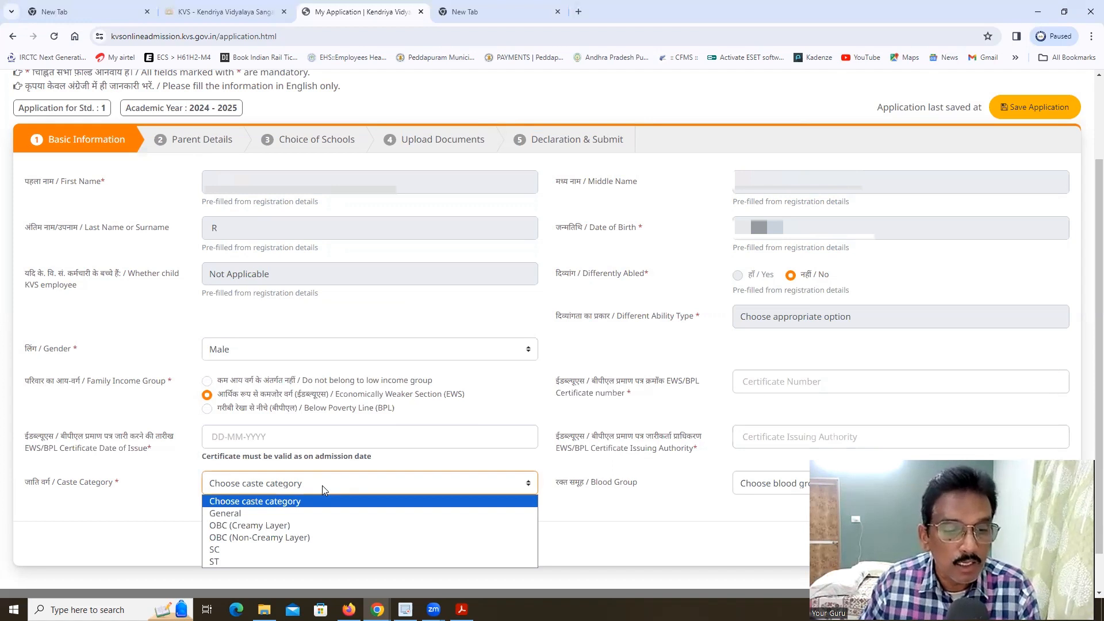
click(585, 516)
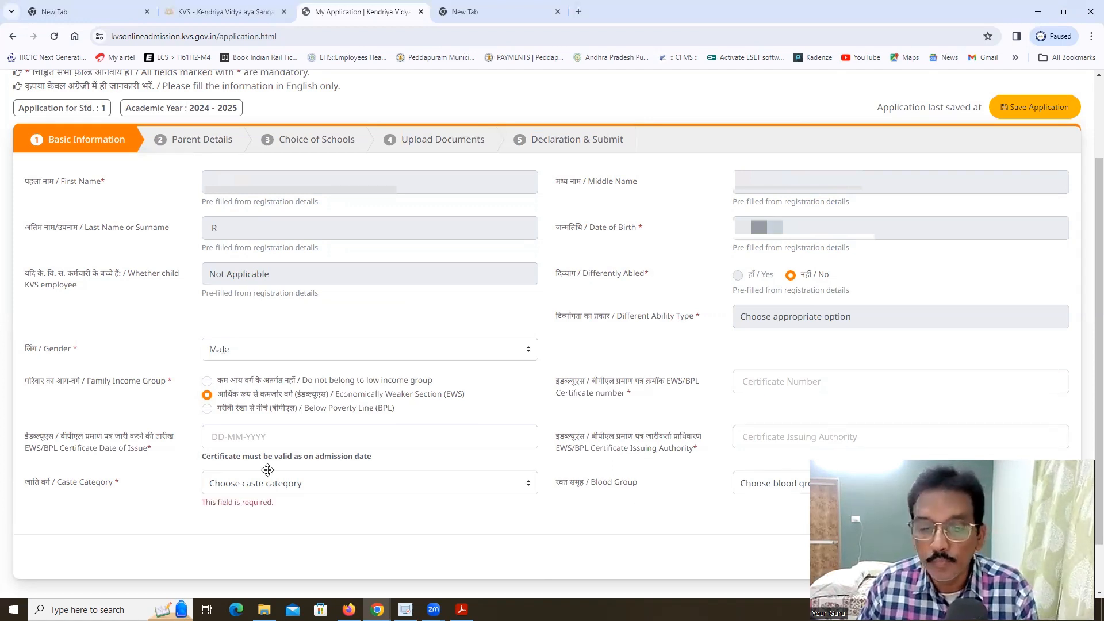
click(785, 492)
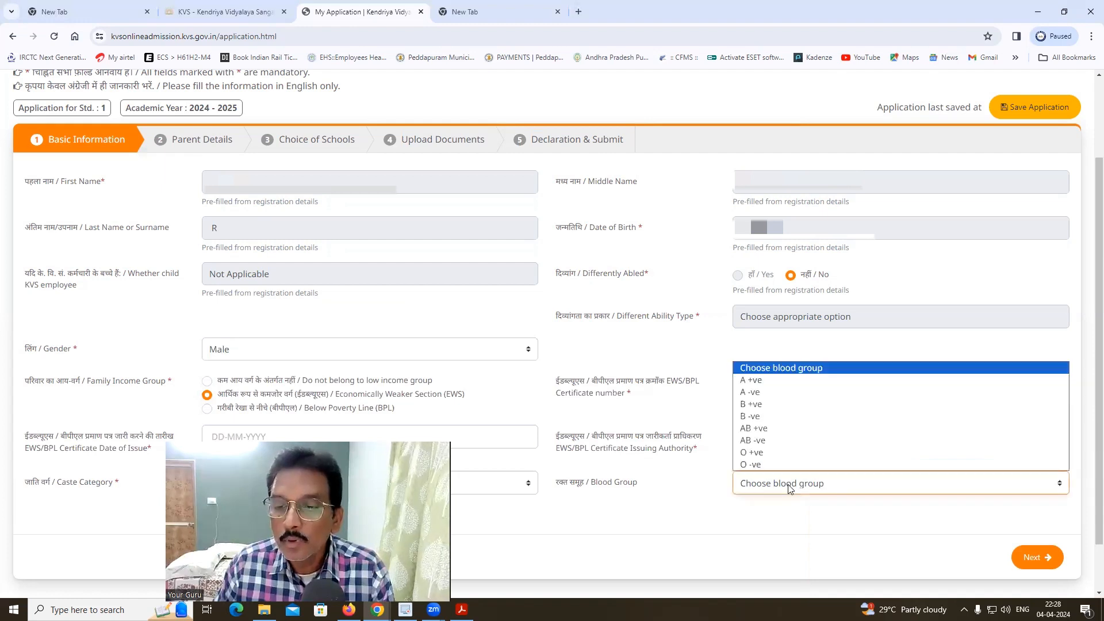
click(758, 524)
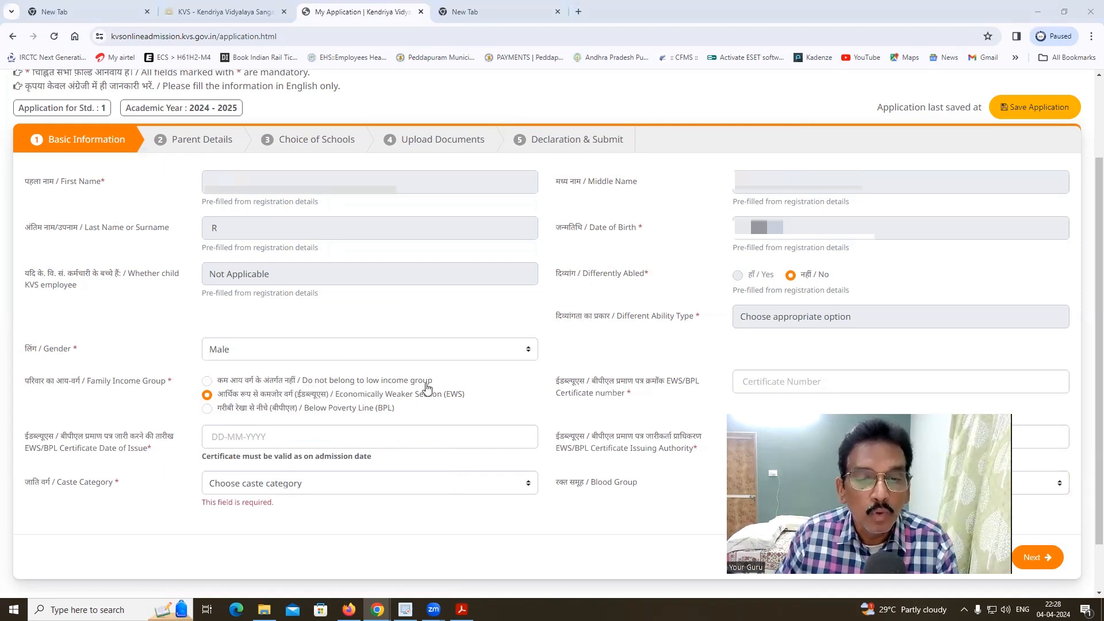
- Mark the family as not low income, choose caste General and blood group B +ve, and continue
click(208, 382)
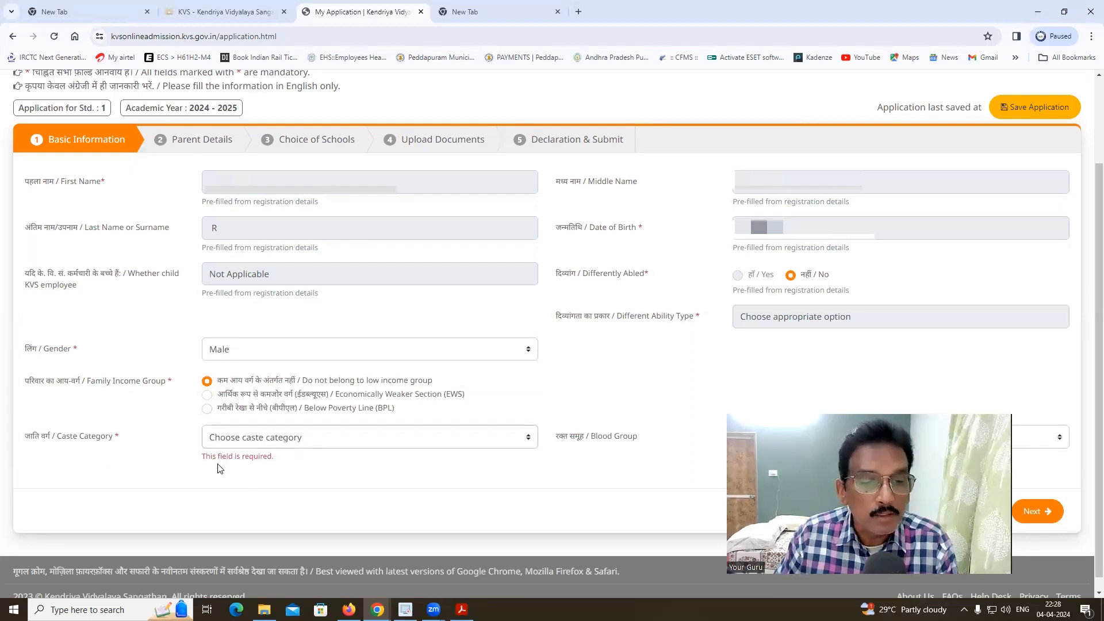
click(318, 444)
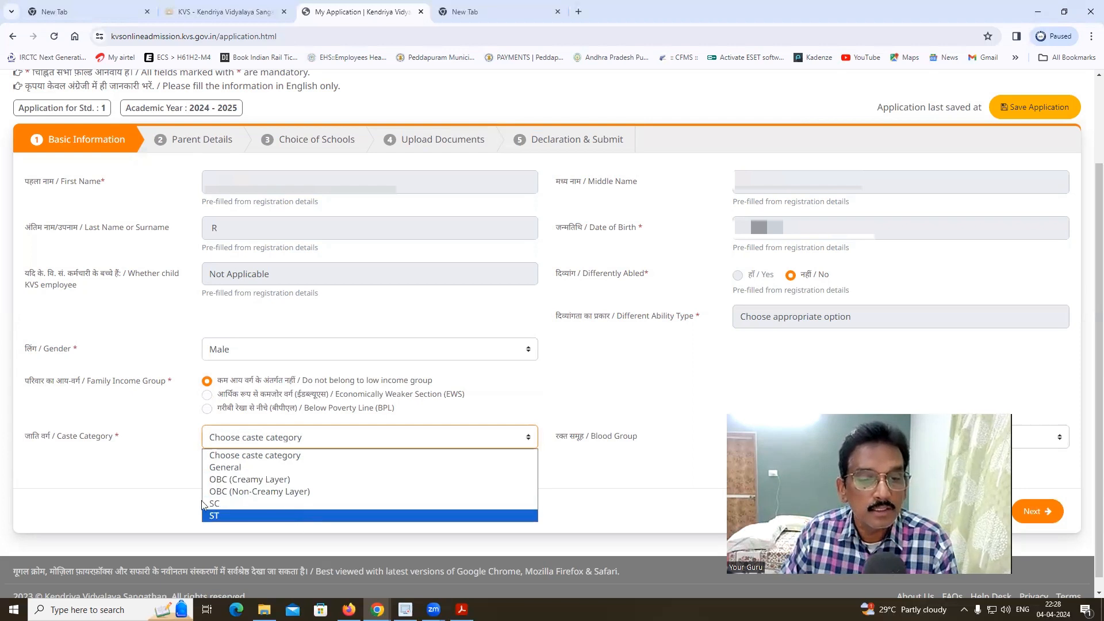
click(242, 467)
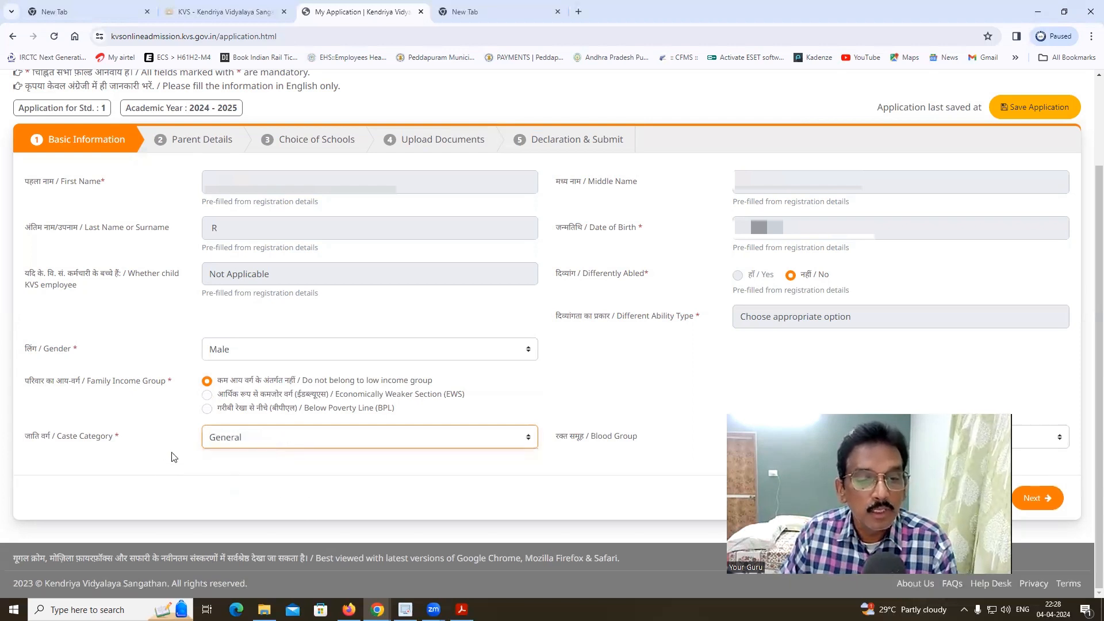
click(436, 475)
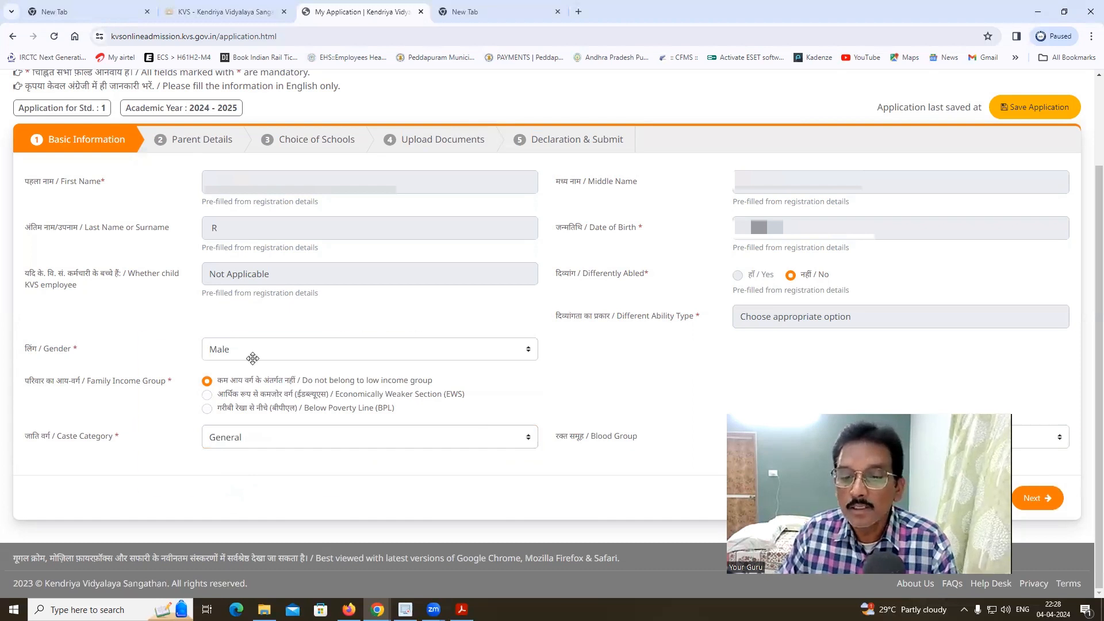
click(799, 443)
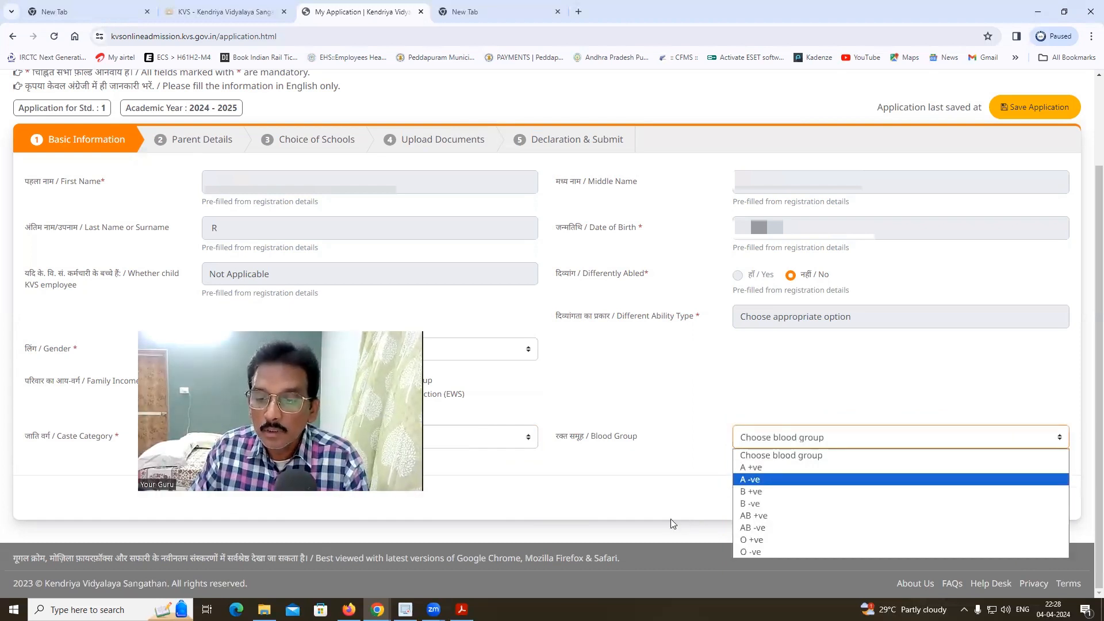
click(781, 492)
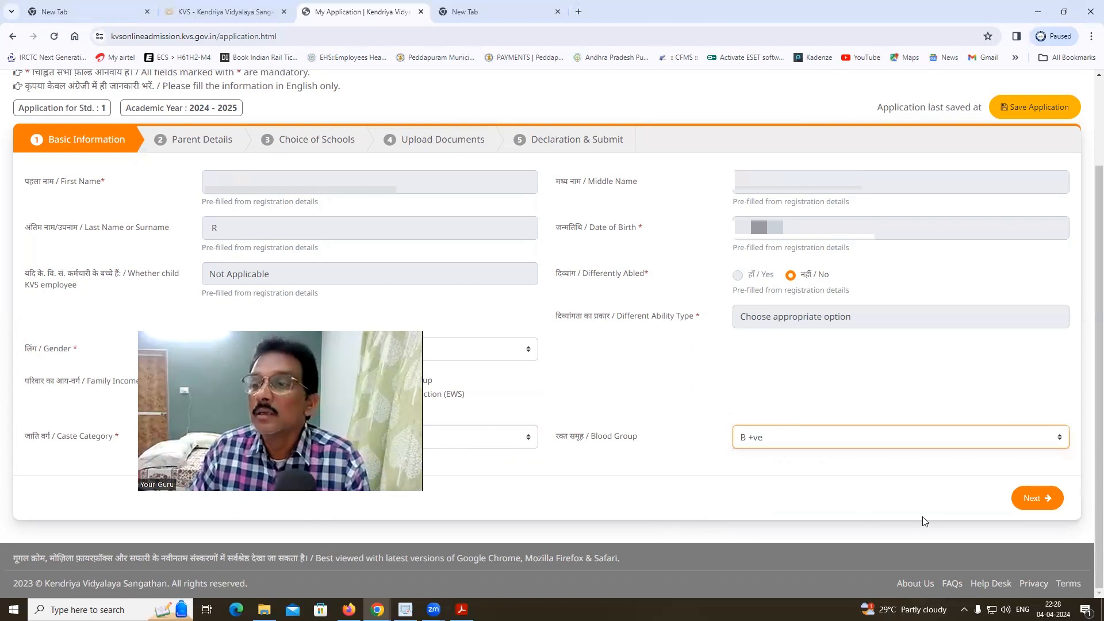
click(1035, 500)
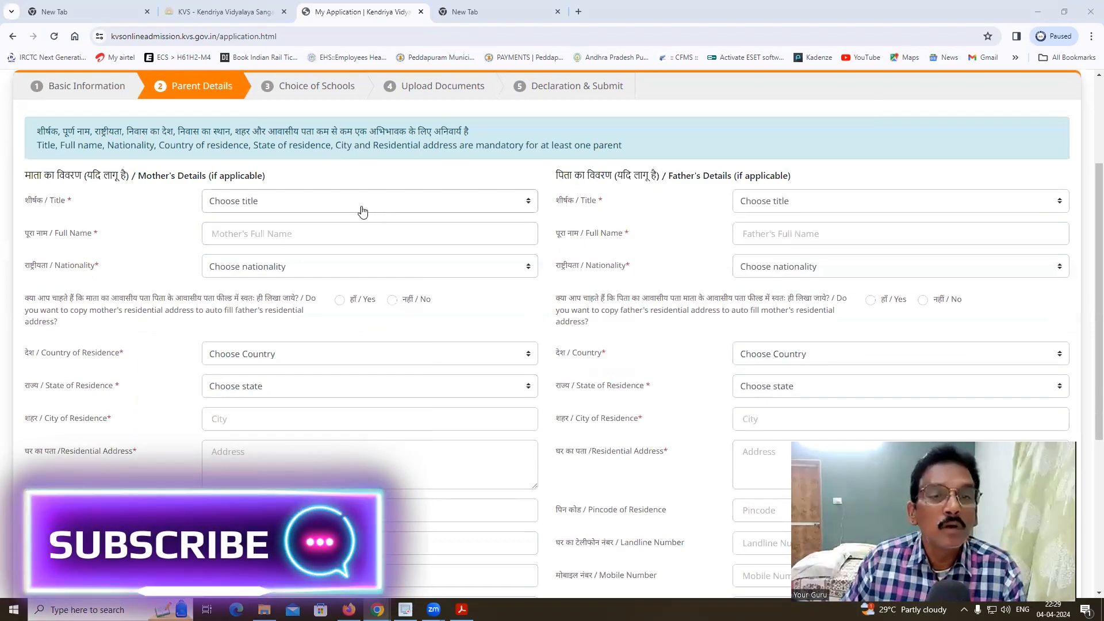
- Set the mother's title to Mrs. and the father's to Mr., and enter both parents' full names
click(325, 206)
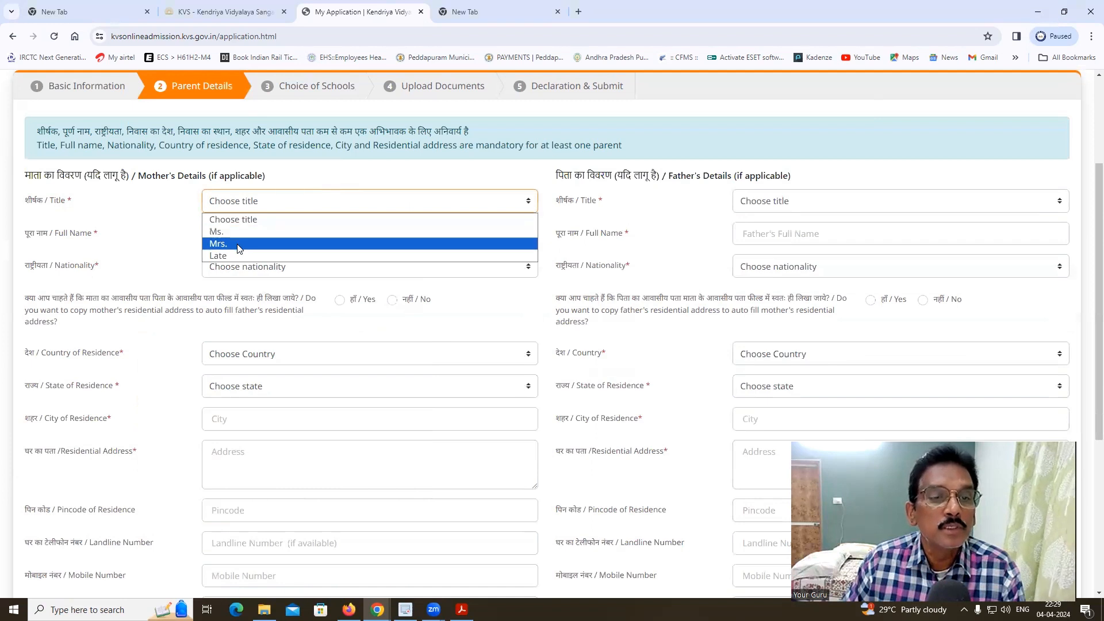
click(239, 245)
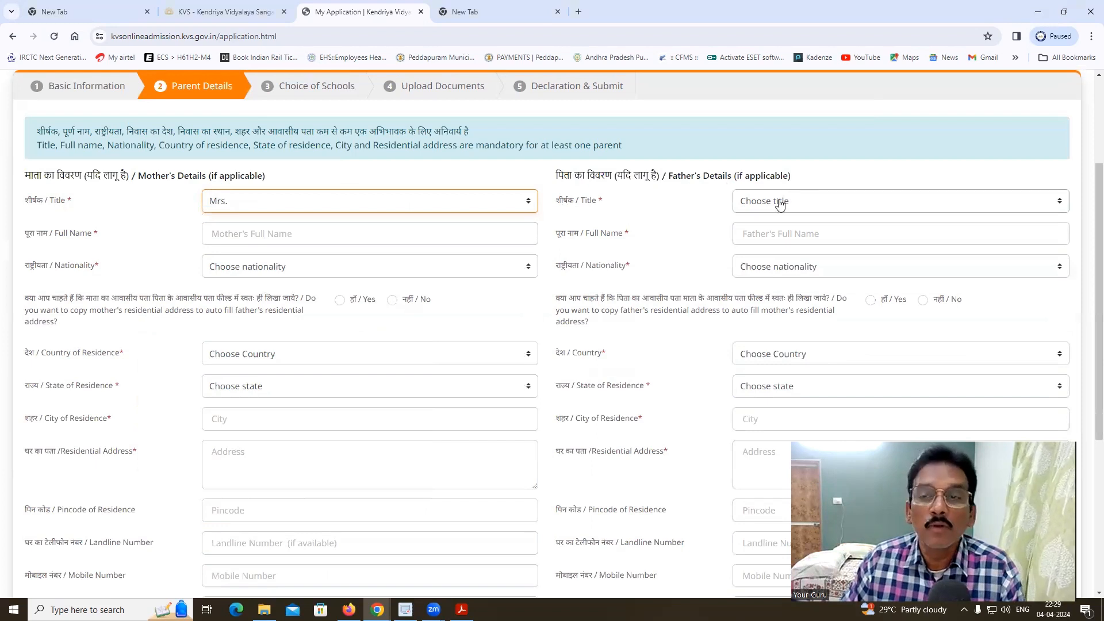
click(803, 203)
click(751, 233)
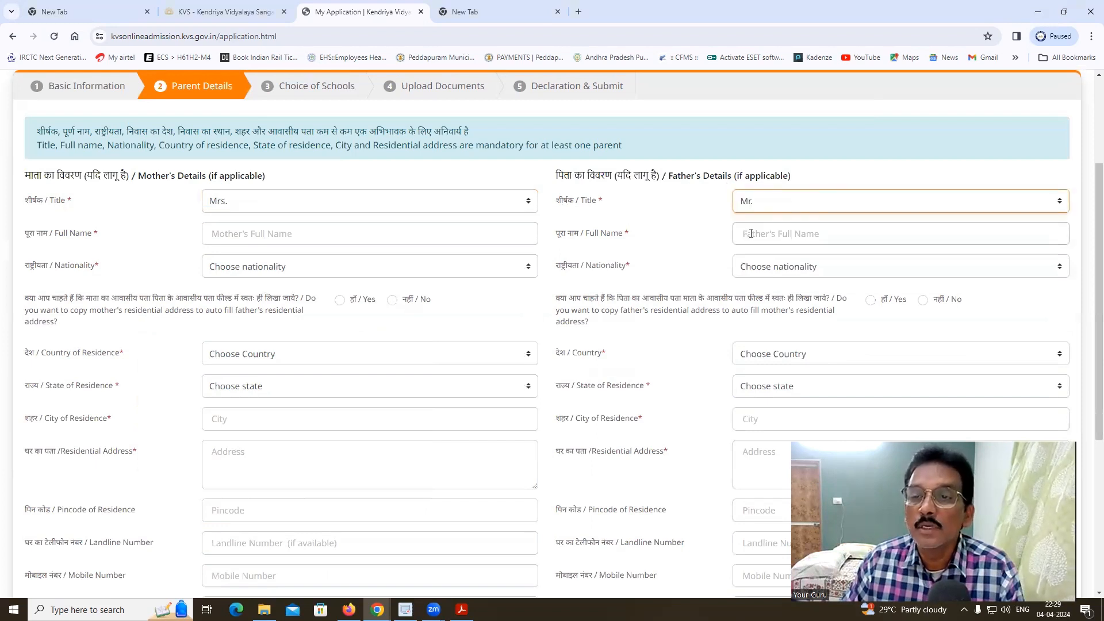
click(252, 234)
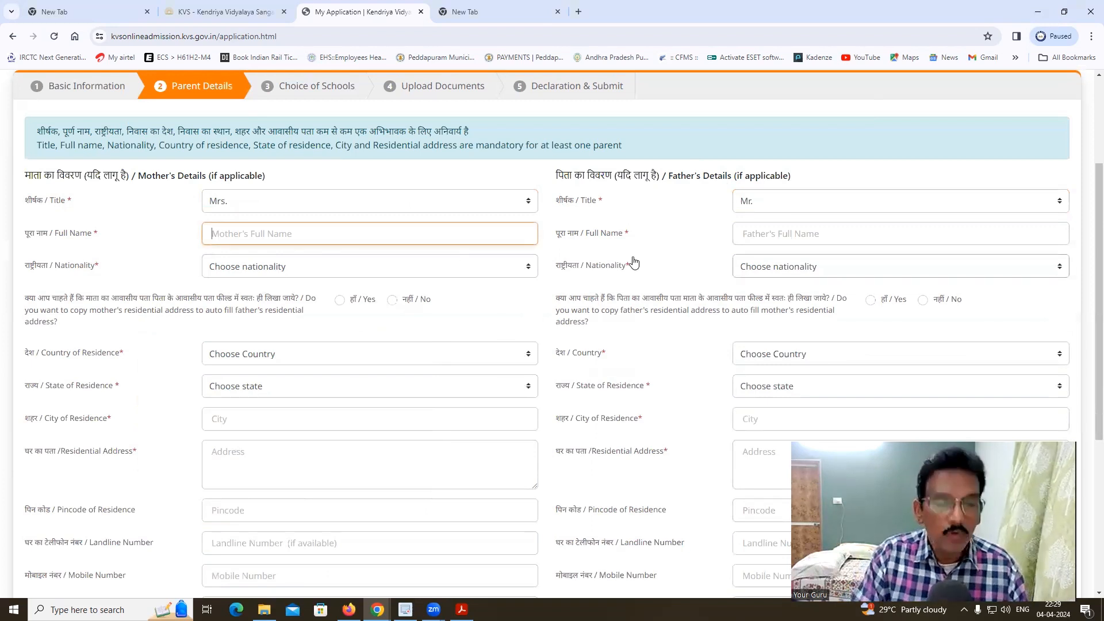
text(vijya)
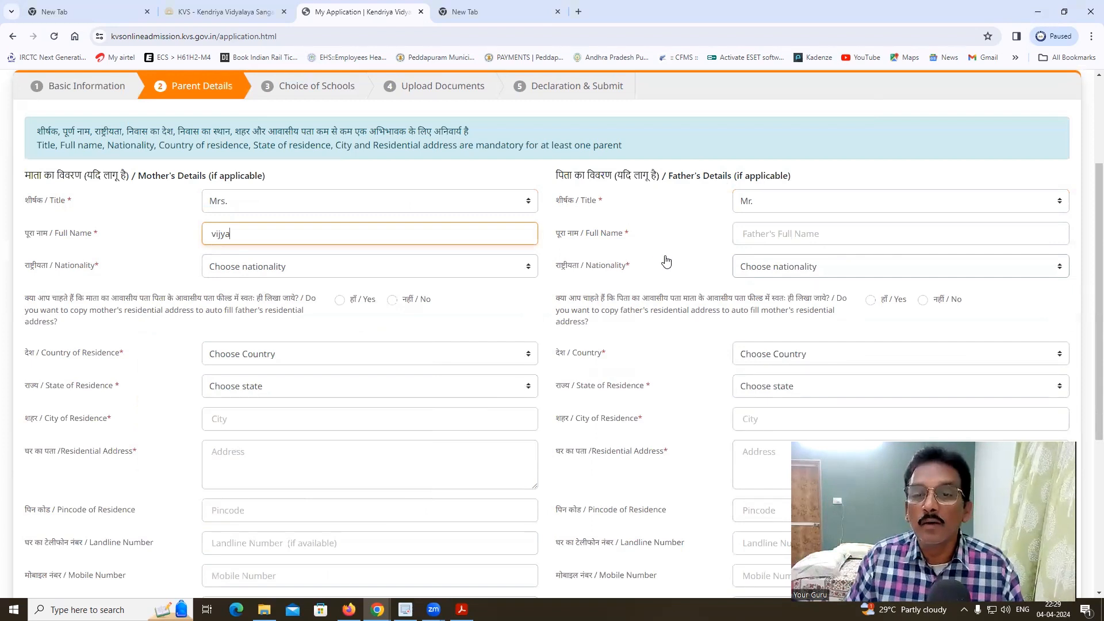
click(774, 233)
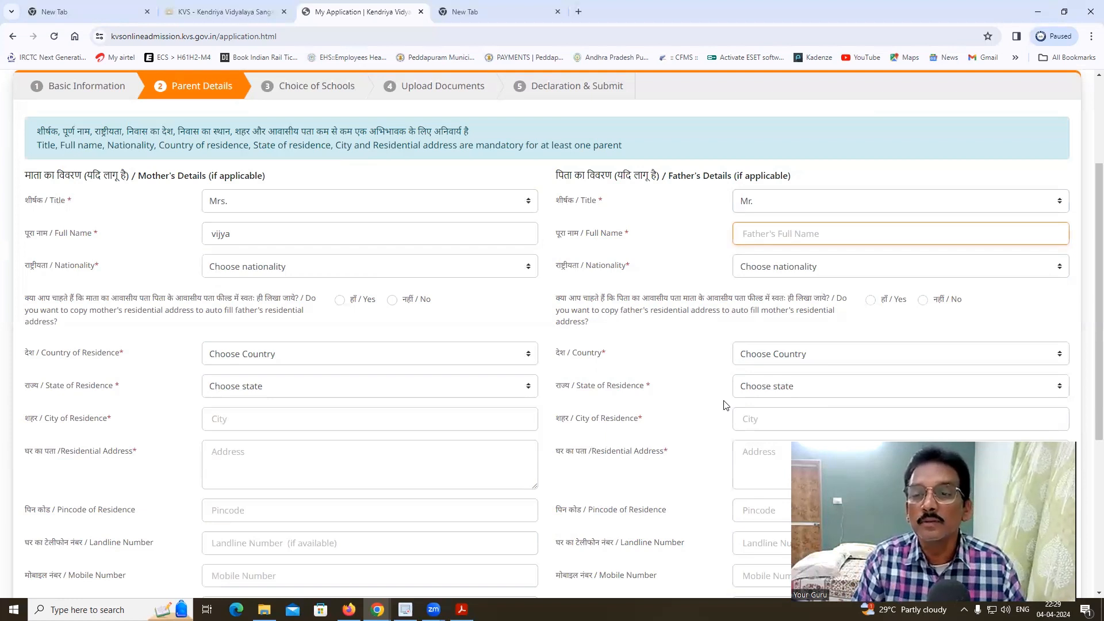
text(surya)
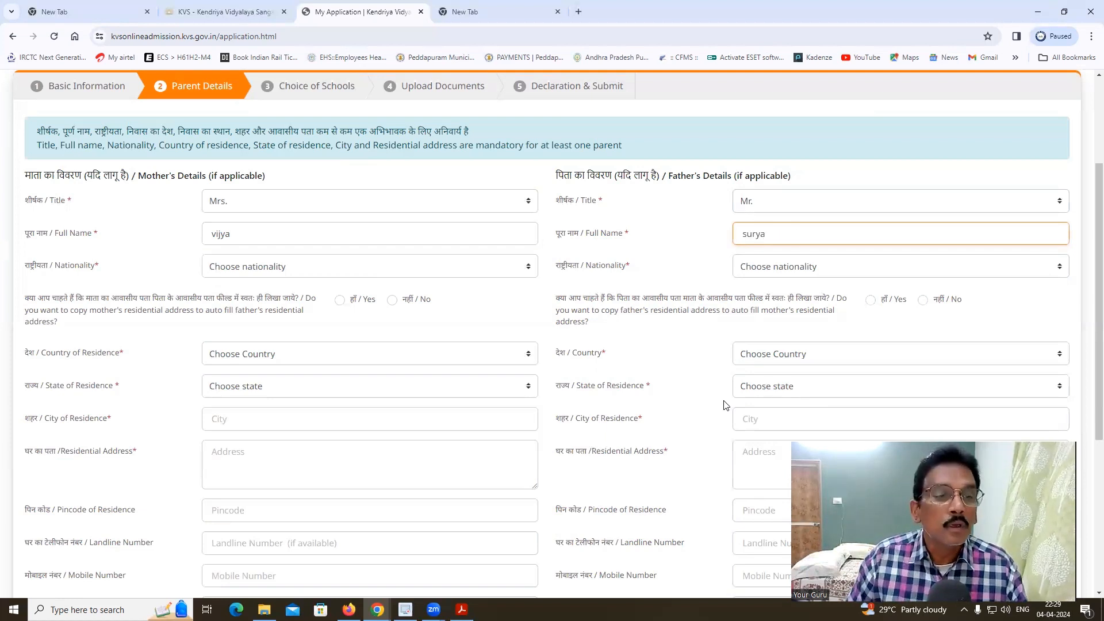
- Set both the mother's and father's nationality to Indian
click(409, 272)
click(316, 302)
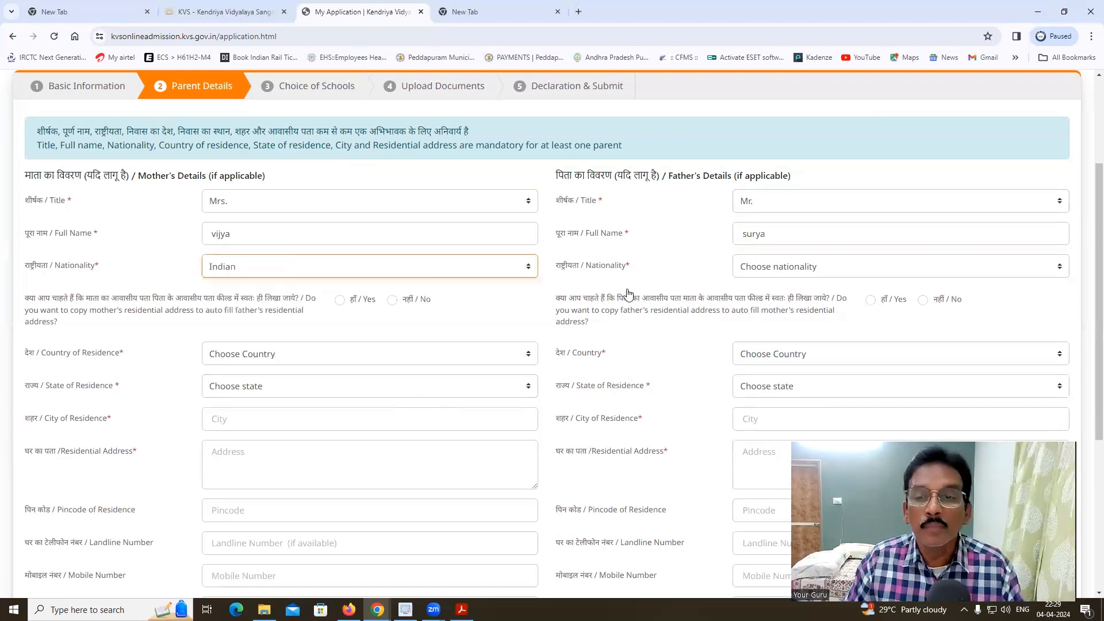
click(778, 275)
click(754, 296)
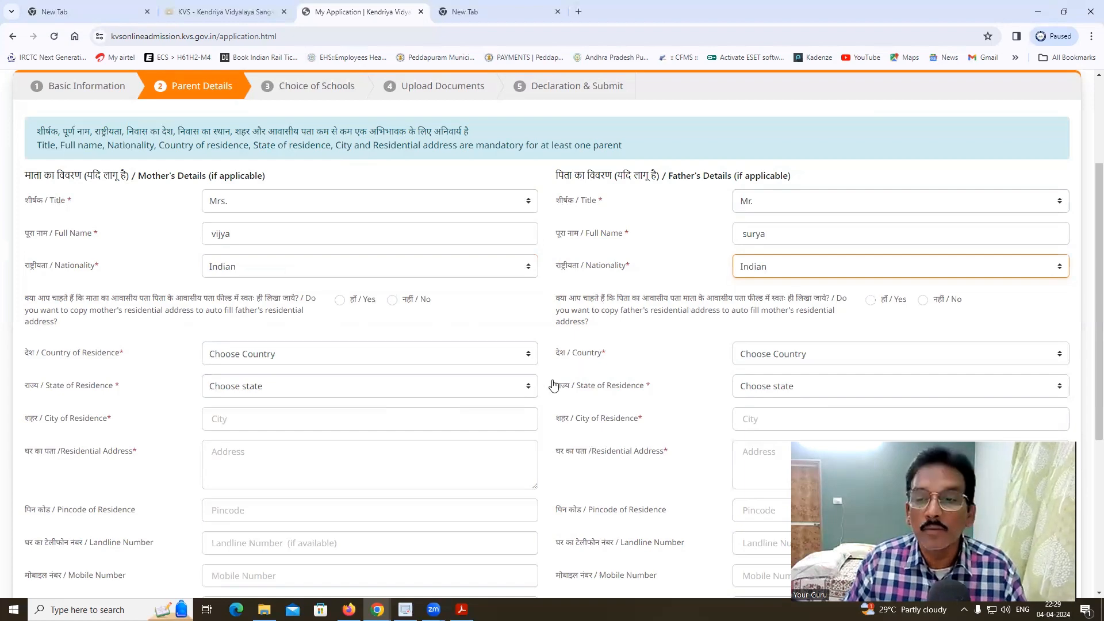
scroll(629, 413, down, 1)
scroll(629, 413, down, 3)
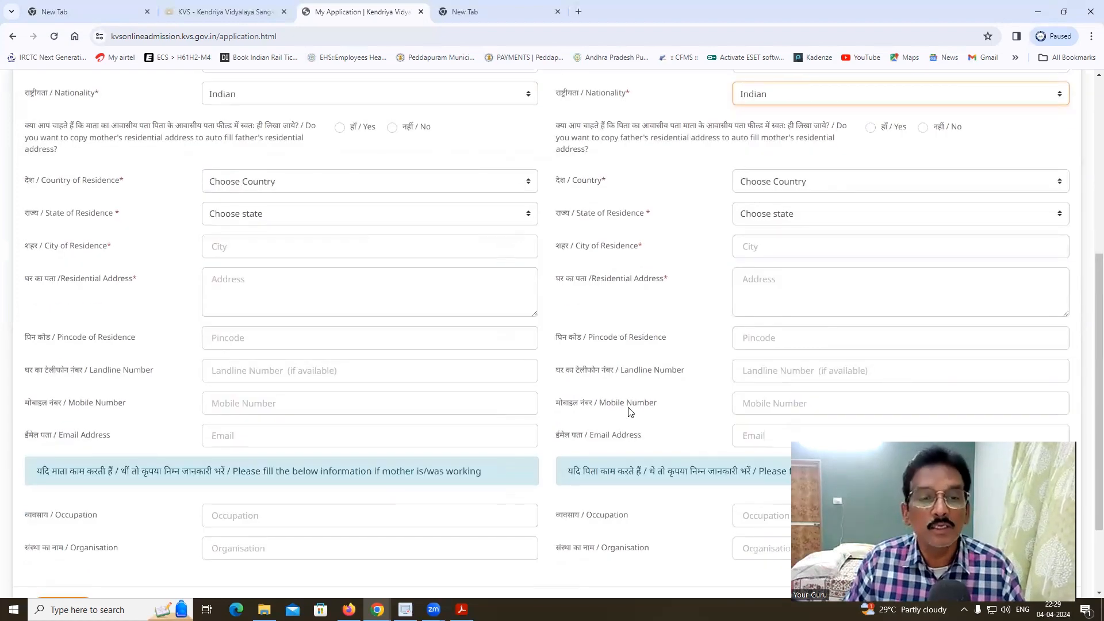
scroll(478, 294, up, 2)
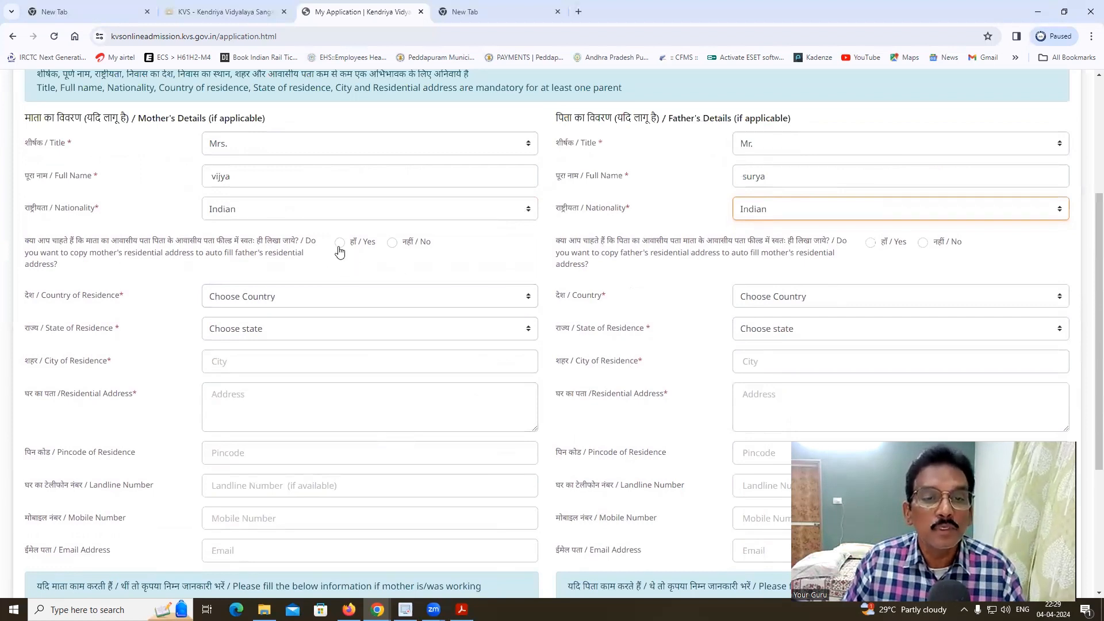
- Reuse the mother's address for the father and set her residence to India, Andhra Pradesh
click(339, 243)
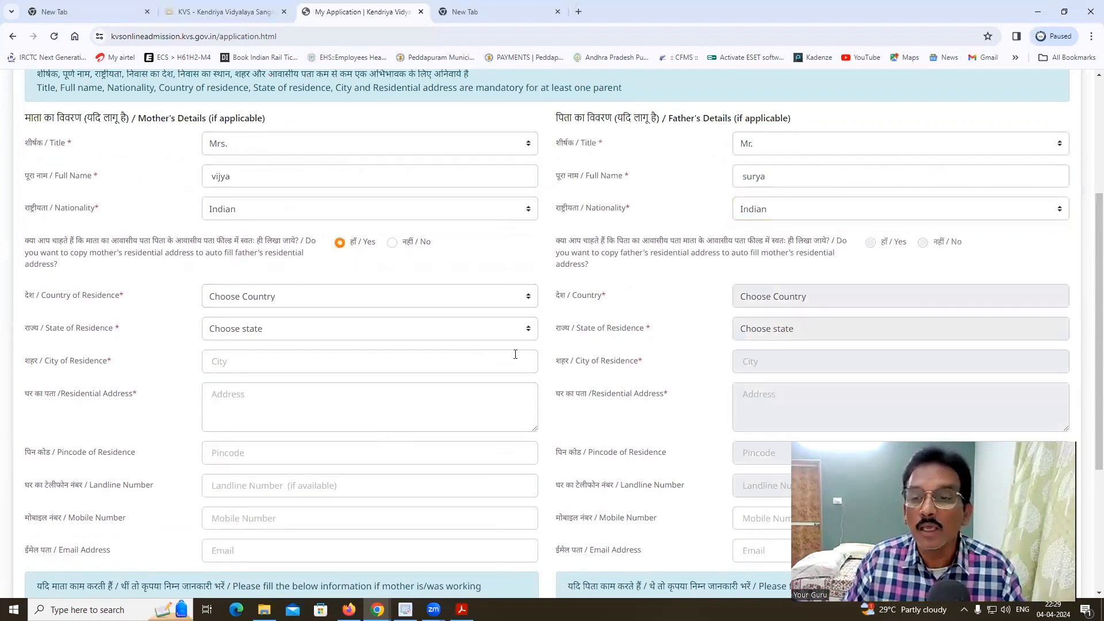
scroll(667, 440, down, 2)
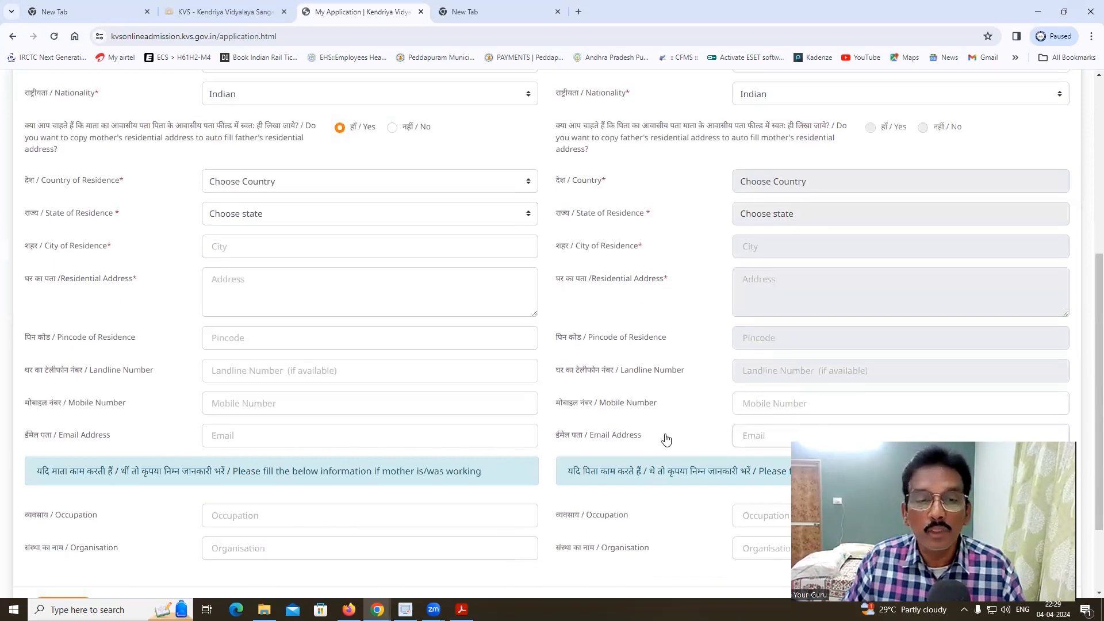
scroll(387, 360, up, 1)
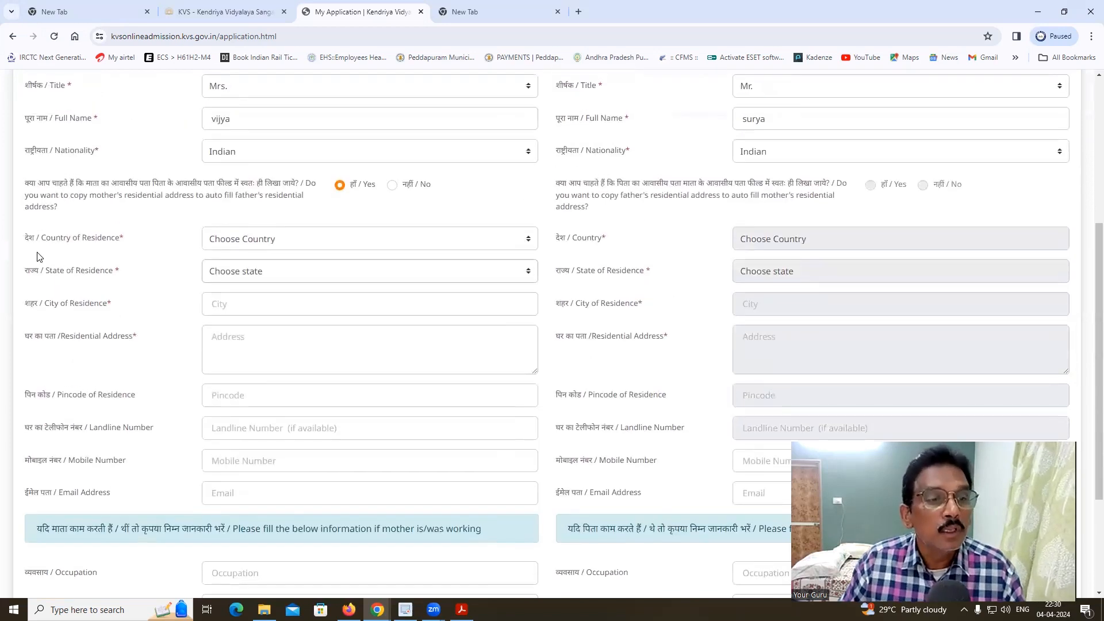
click(242, 247)
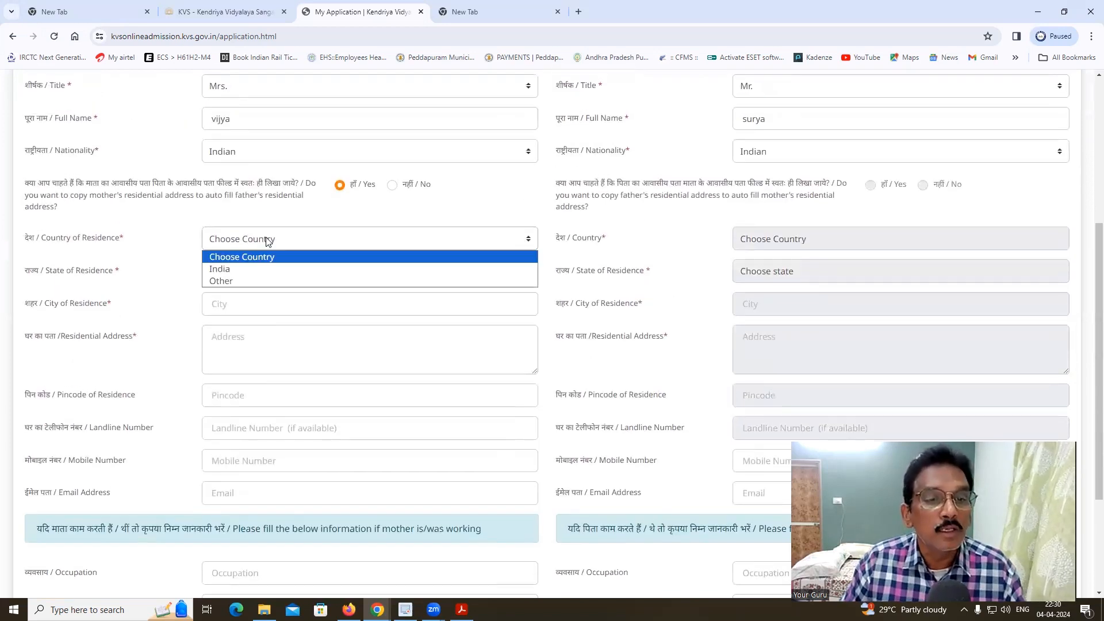
click(236, 272)
click(251, 274)
click(209, 313)
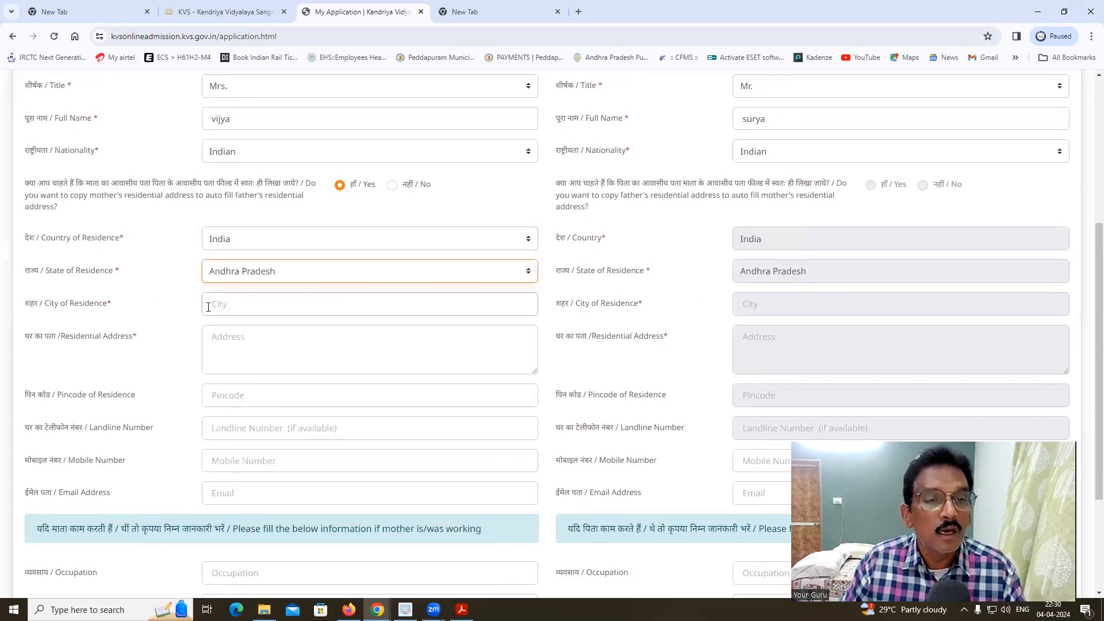
click(253, 275)
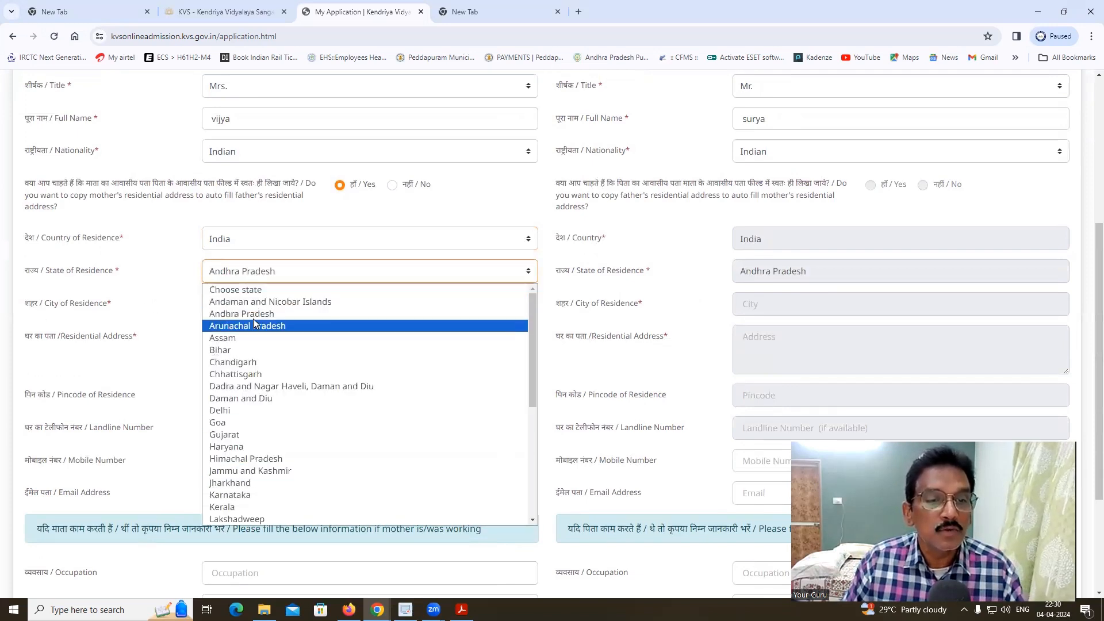
click(229, 313)
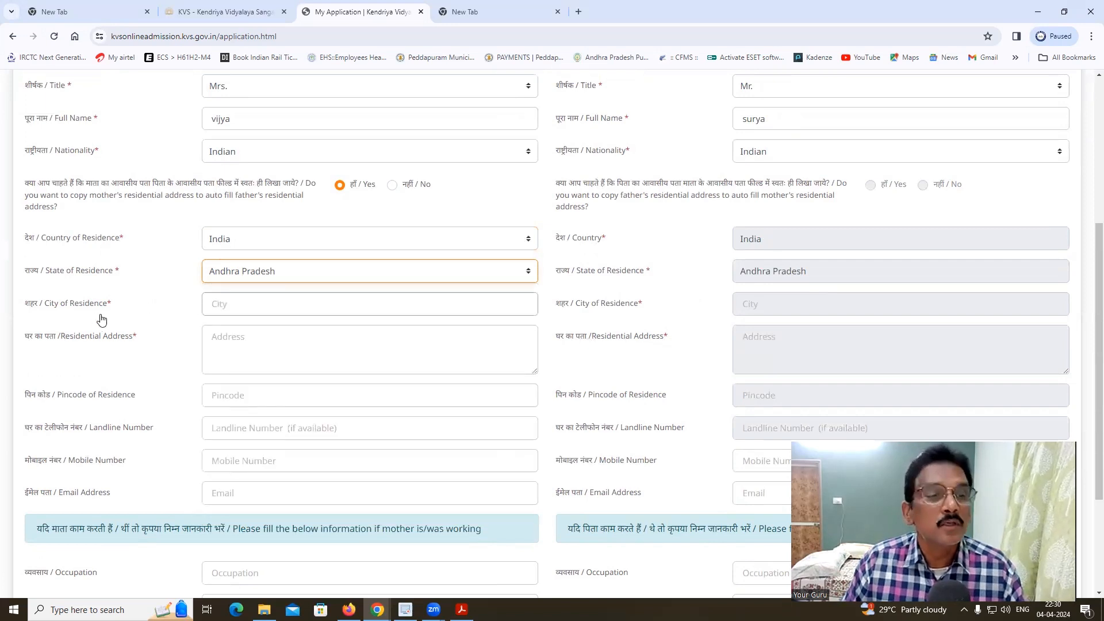
- Enter the mother's city and house address, then move through Pincode, Landline, Mobile and Email
click(251, 303)
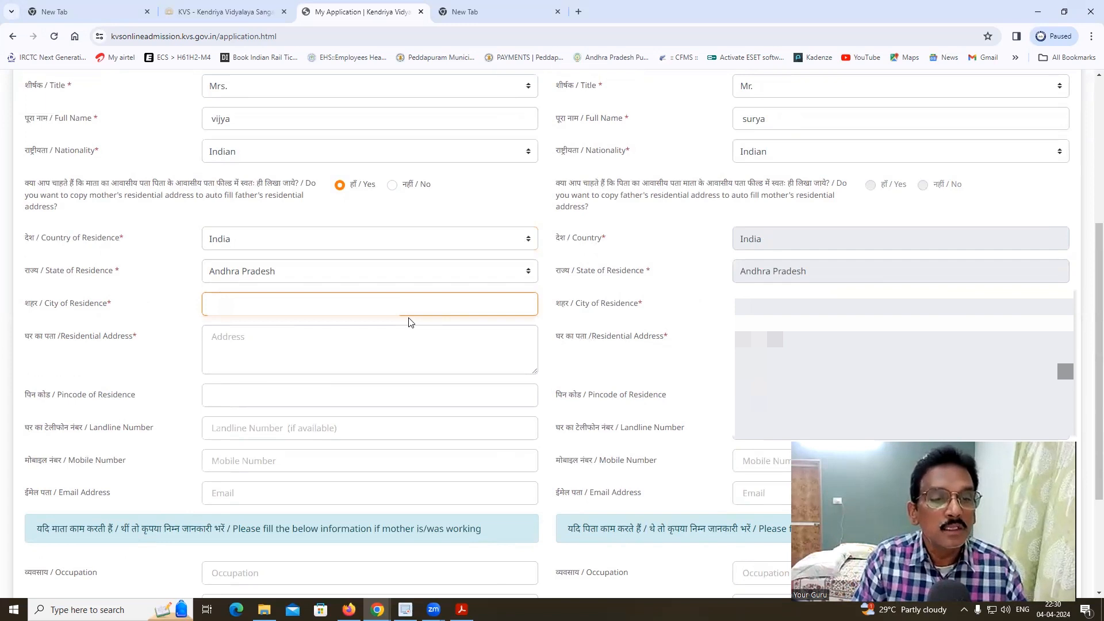
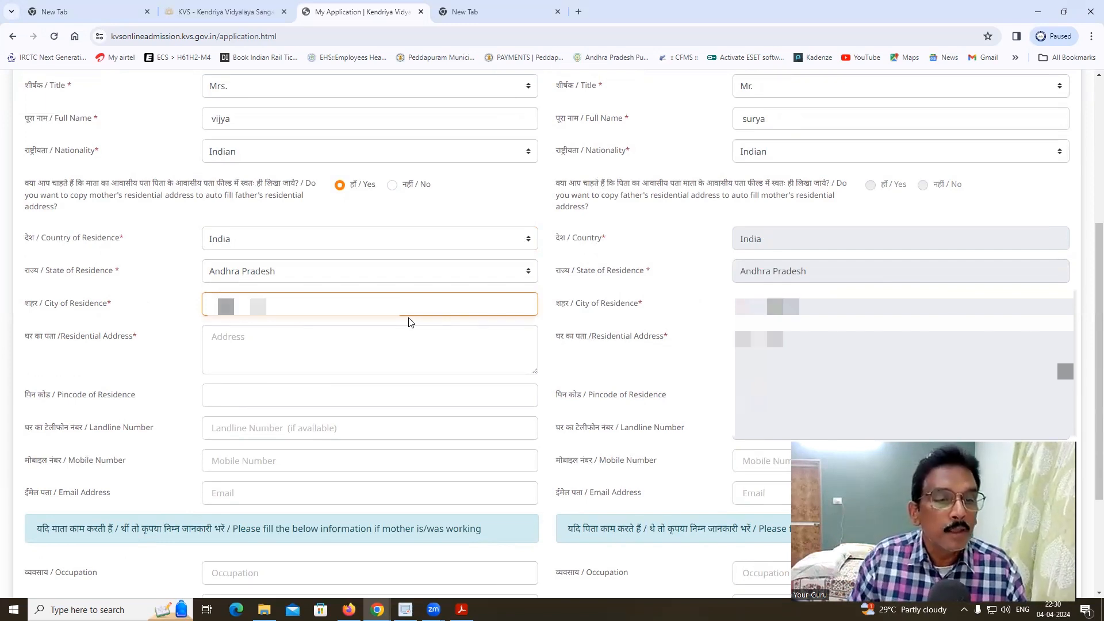
click(271, 341)
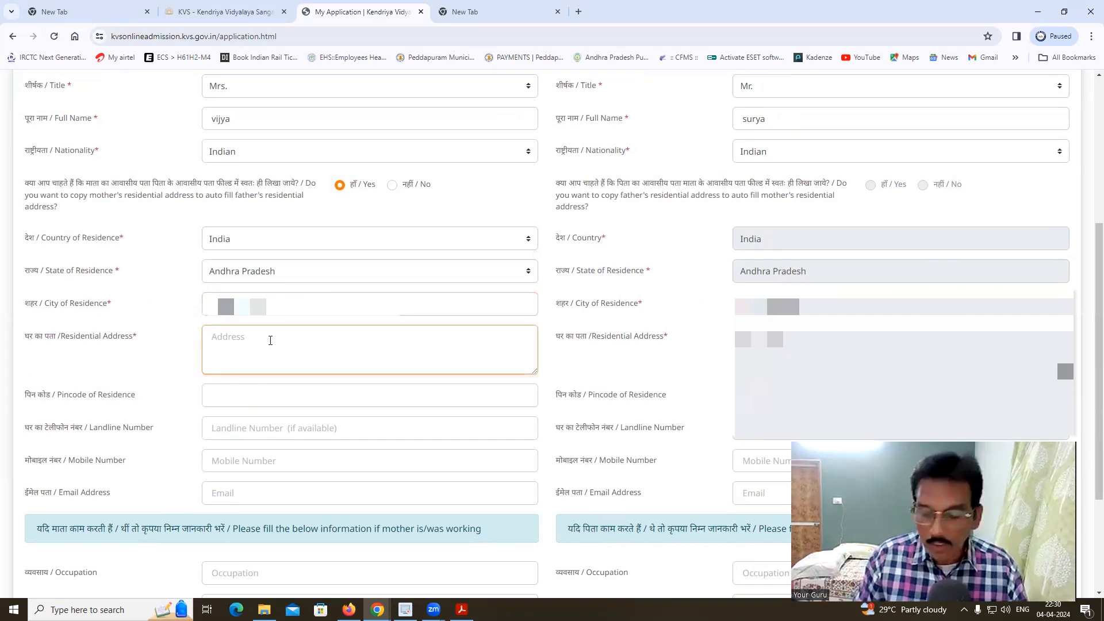
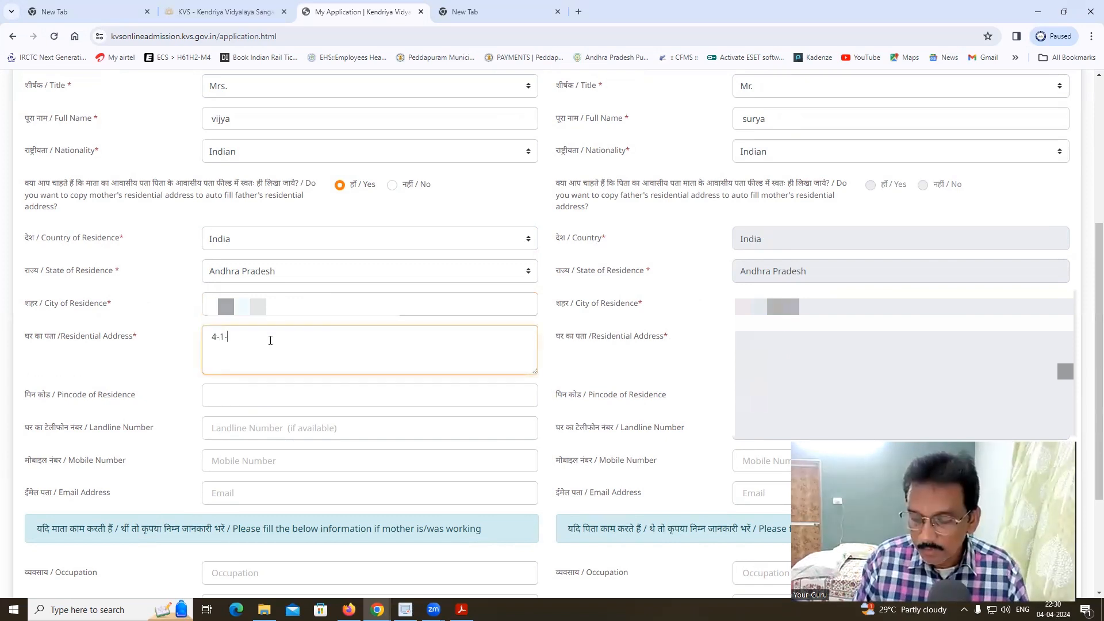
click(265, 395)
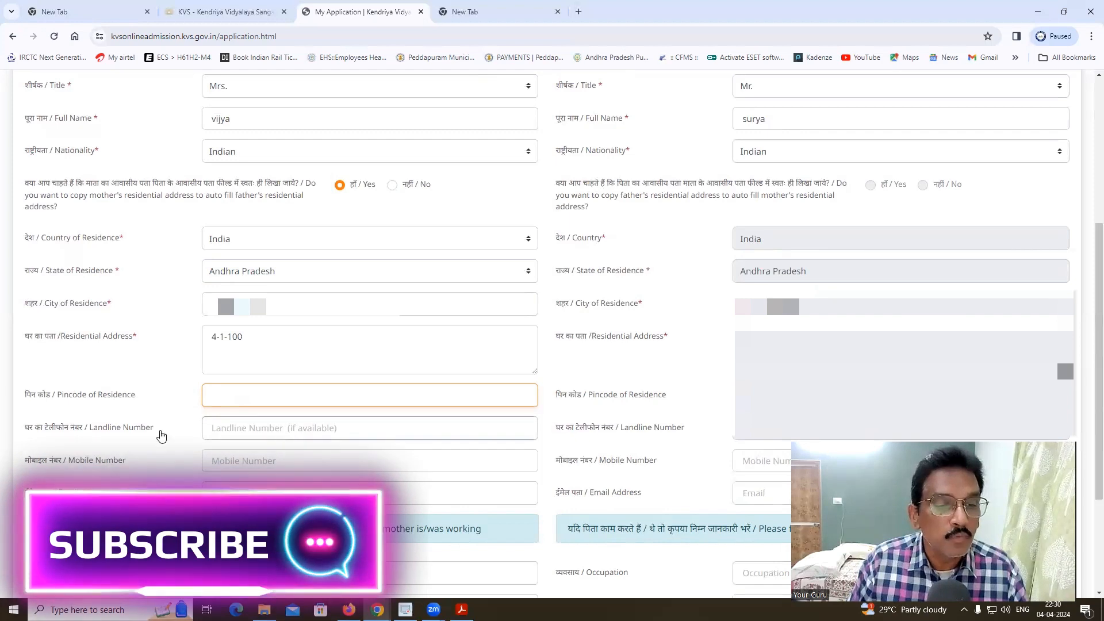
click(231, 429)
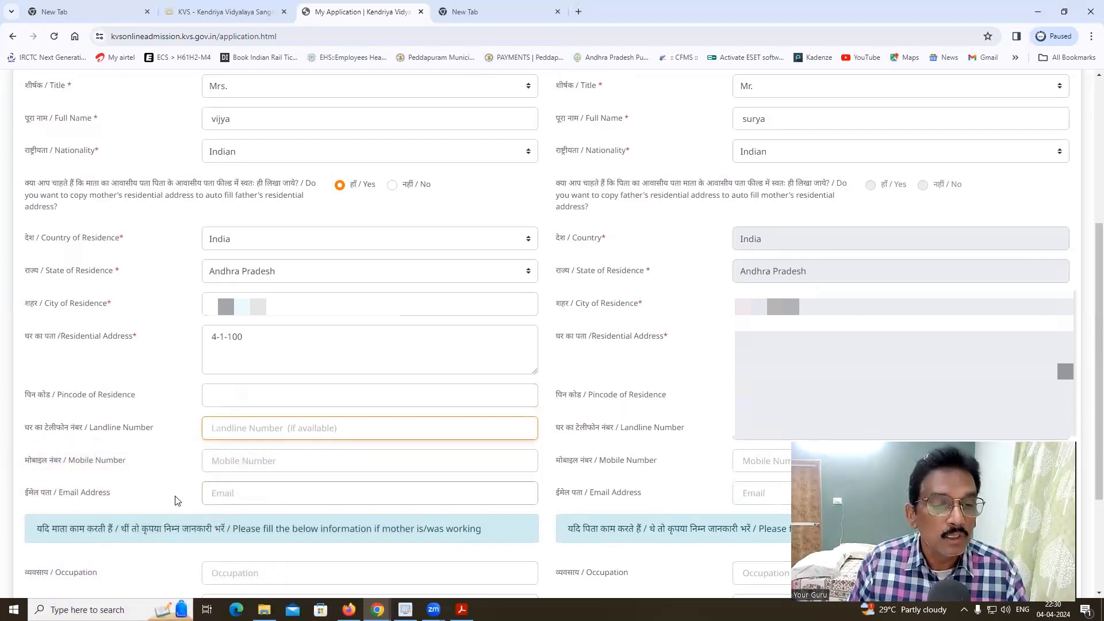
click(233, 461)
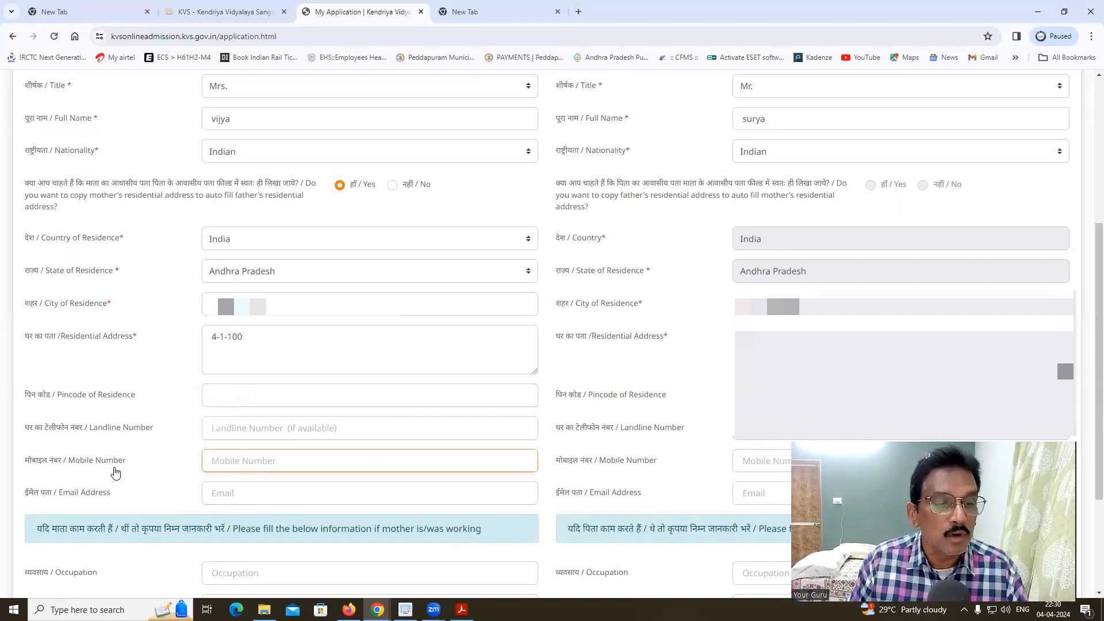
click(233, 493)
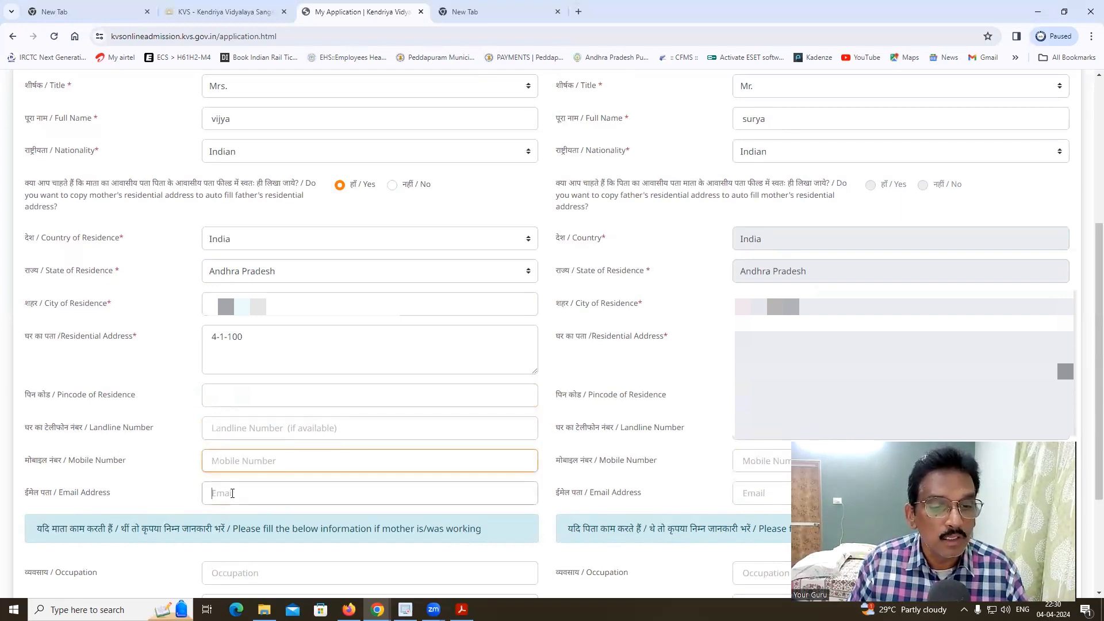
scroll(224, 464, down, 2)
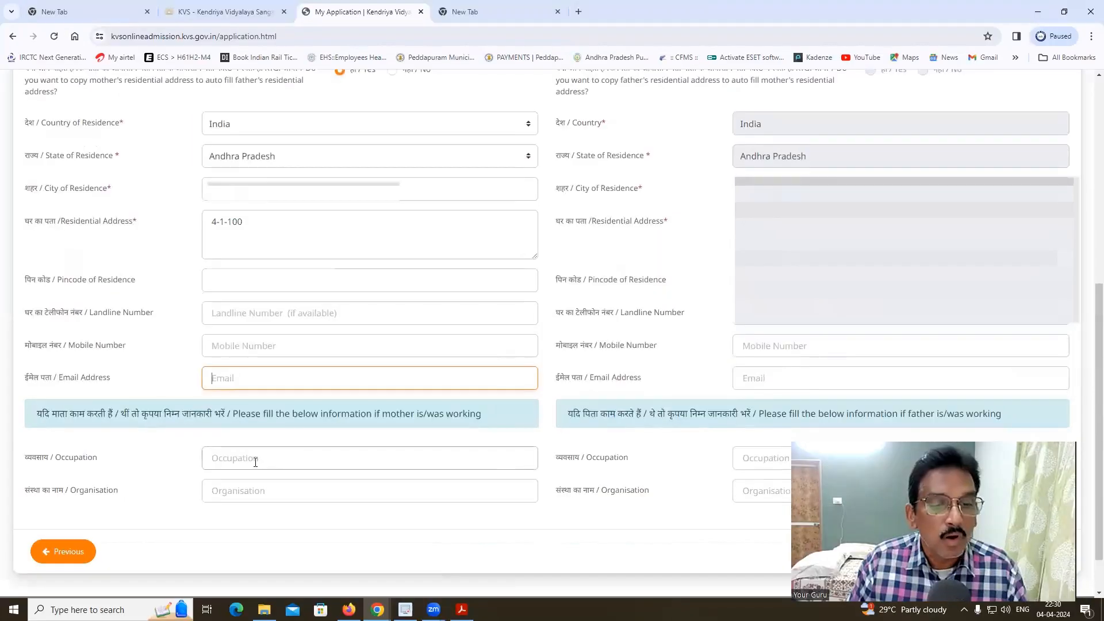
- Change the mother's occupation from 'business' to 'home maker'
click(271, 457)
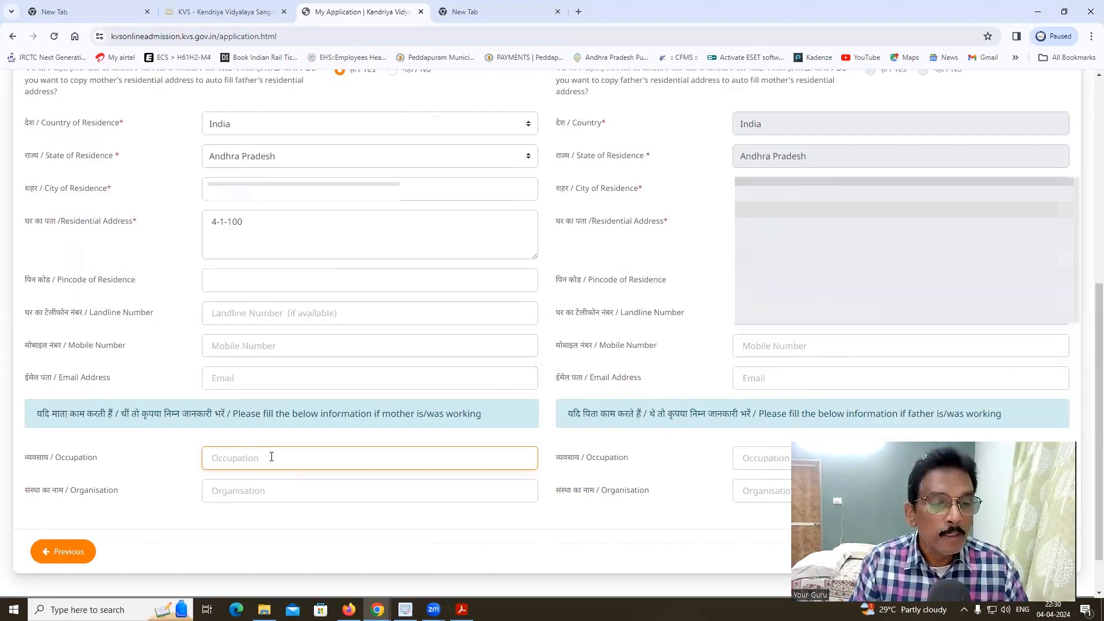
text(business)
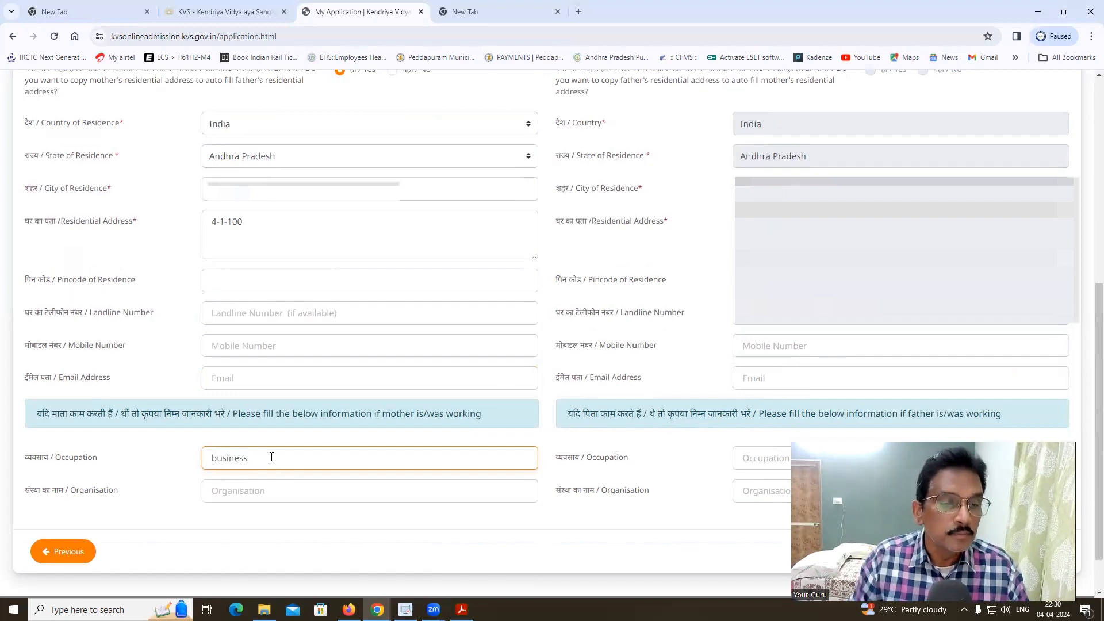
click(281, 492)
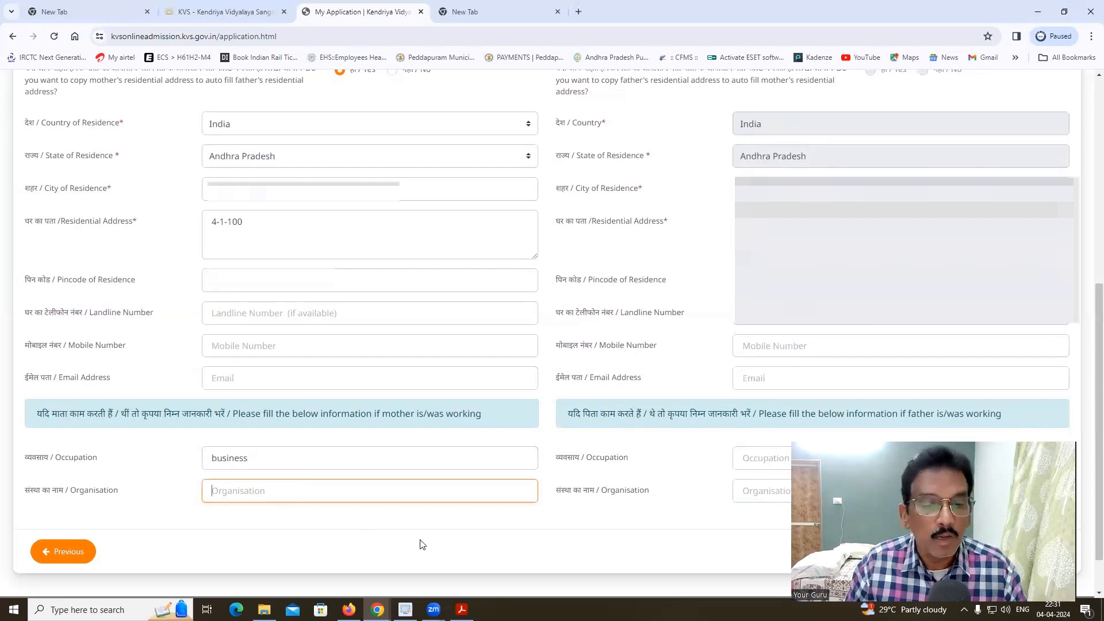
click(756, 462)
click(299, 460)
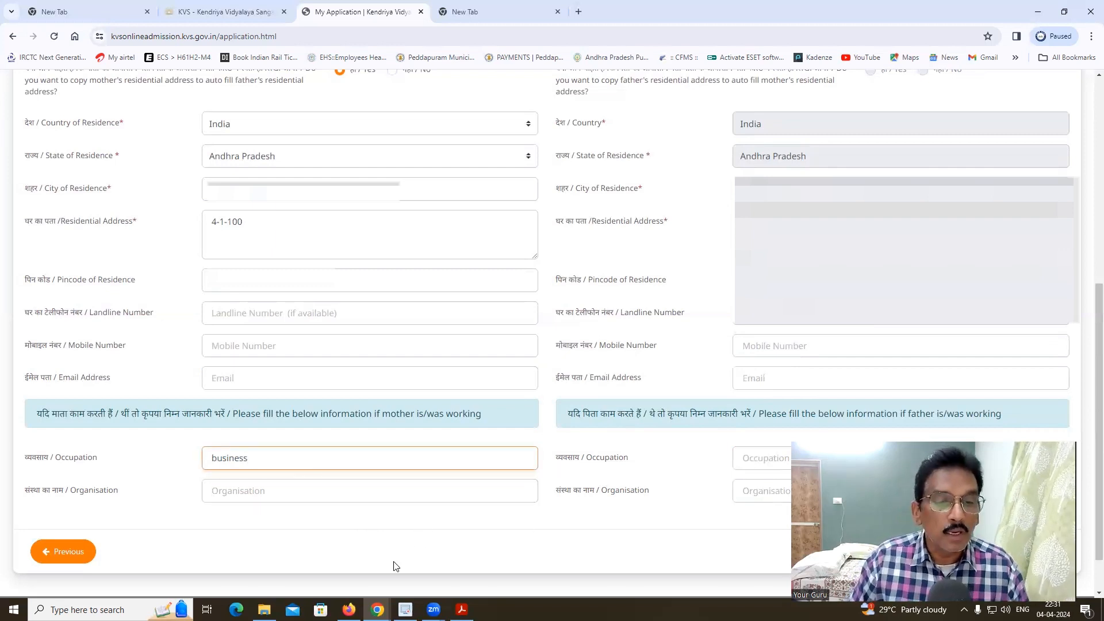
key(BackSpace)
key(BackSpace)
key(BackSpace)
key(BackSpace)
key(BackSpace)
key(BackSpace)
key(BackSpace)
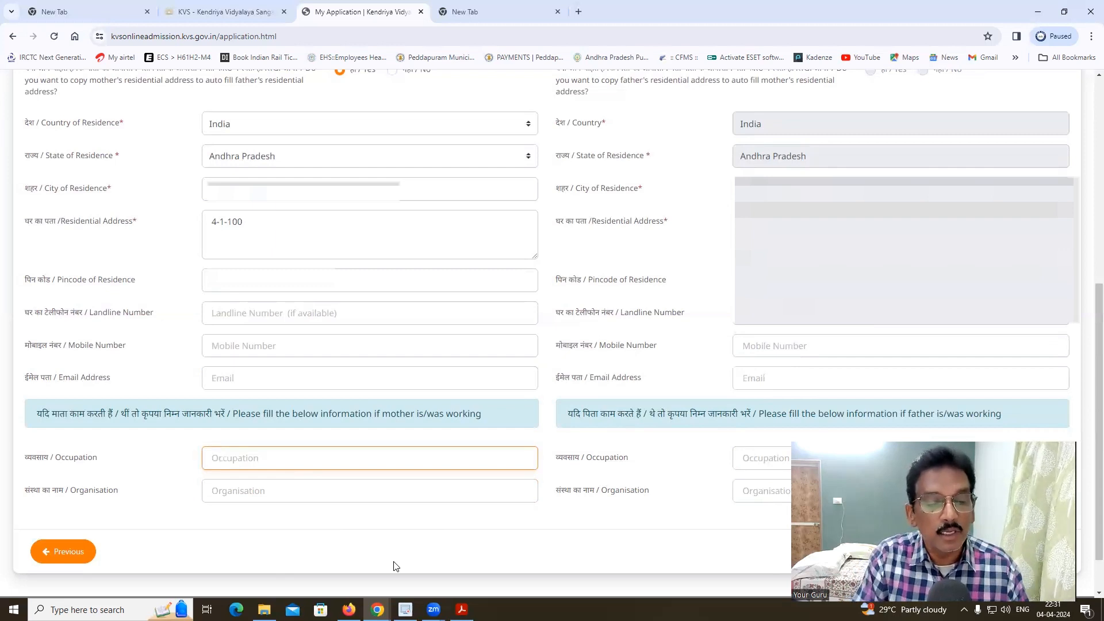
text(home maker)
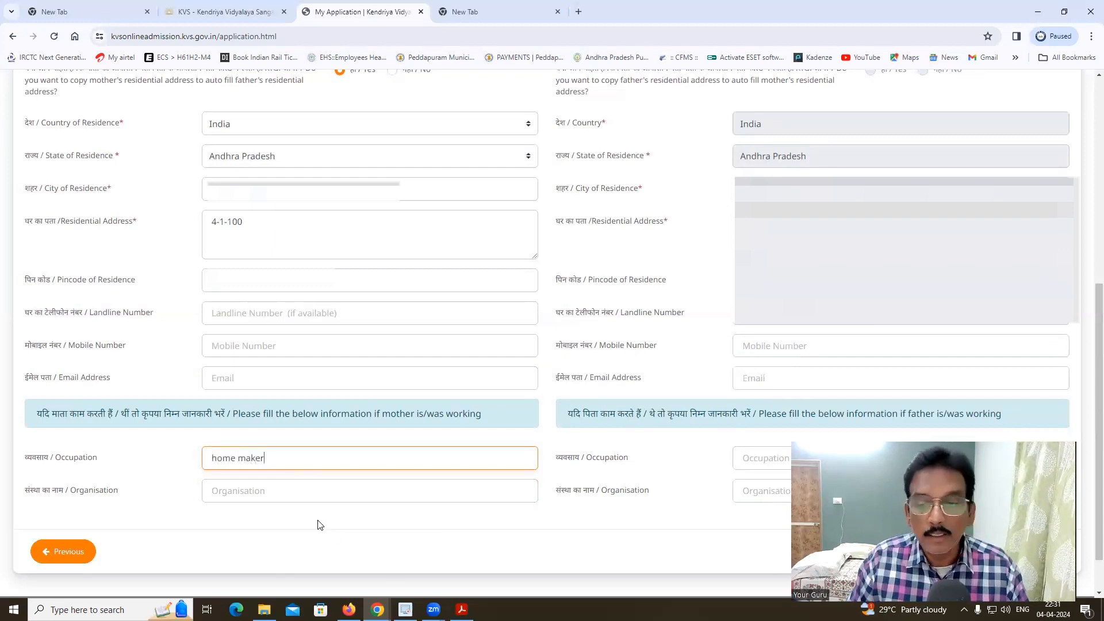
- Enter 'Bussiness' as the father's occupation
click(765, 458)
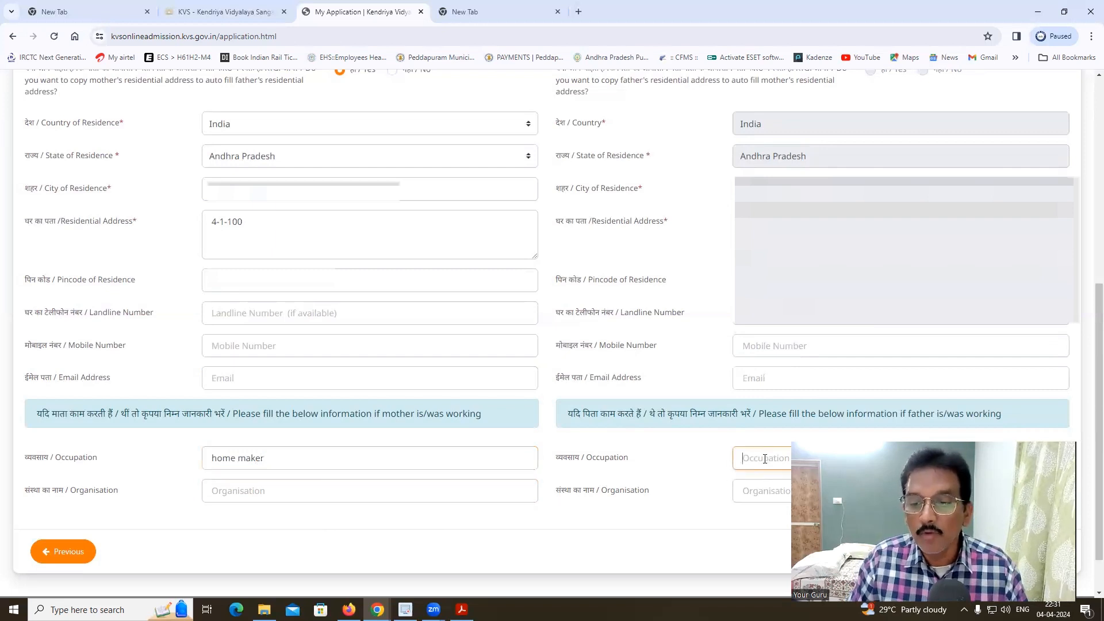
text(Bussiness)
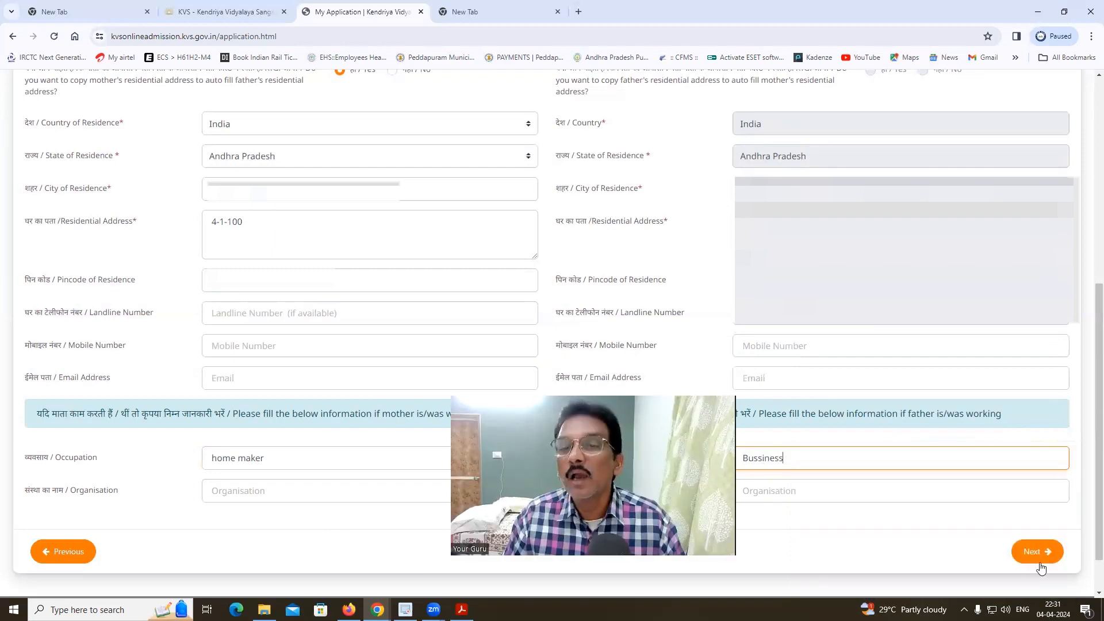
scroll(572, 360, up, 7)
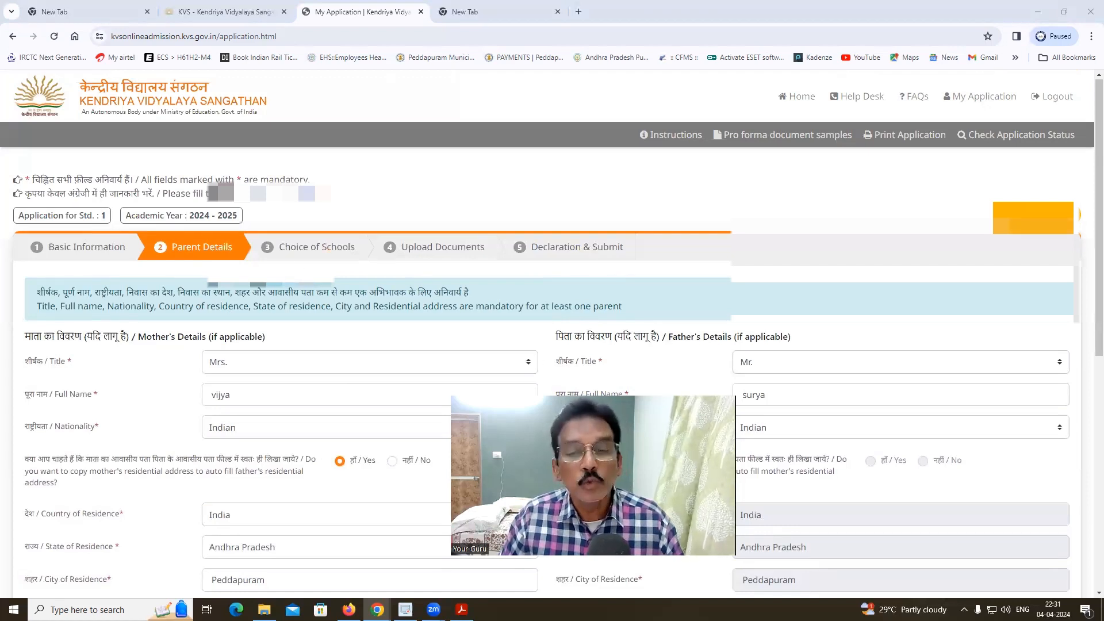
- Submit the Parent Details form and move on to Choice of Schools
scroll(775, 434, down, 8)
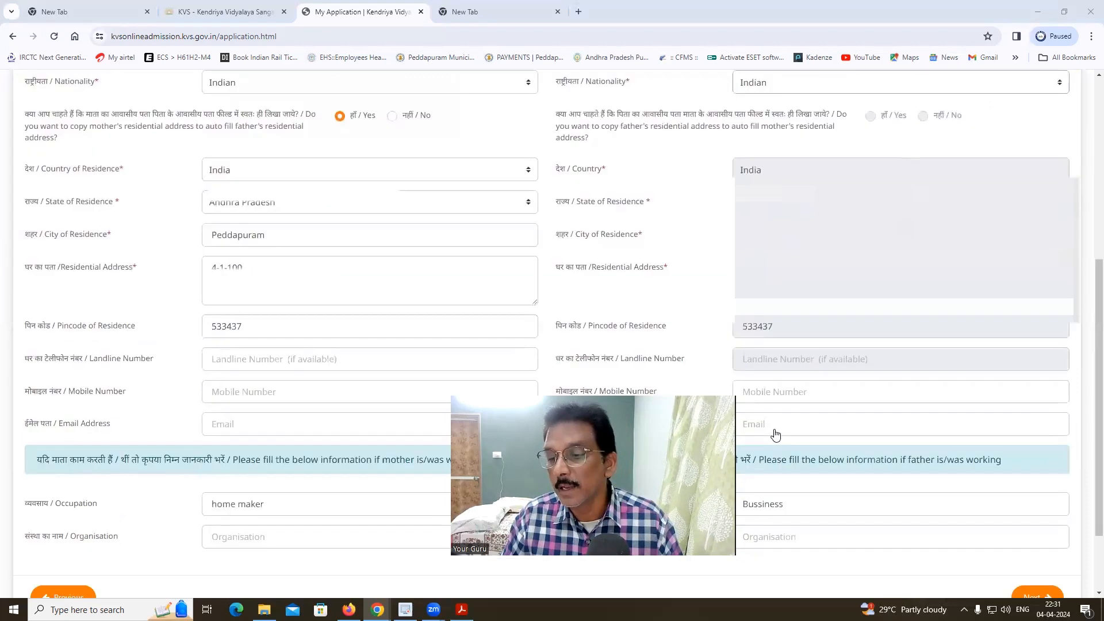
click(1032, 500)
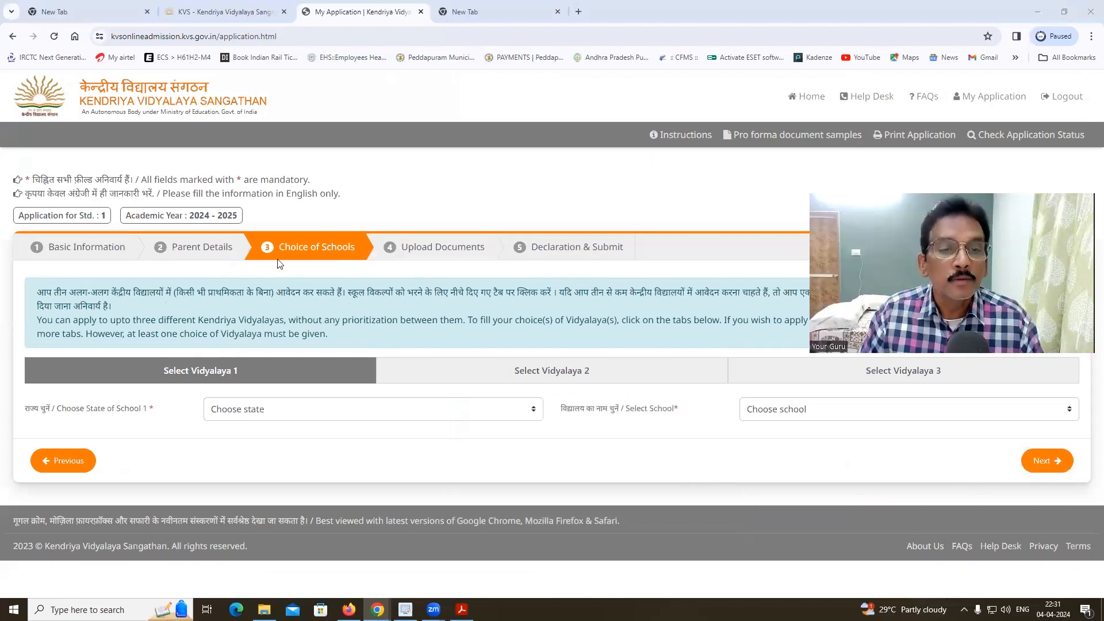
- Choose Andhra Pradesh as the state and KV NAD VIZAG as Vidyalaya 1
click(321, 414)
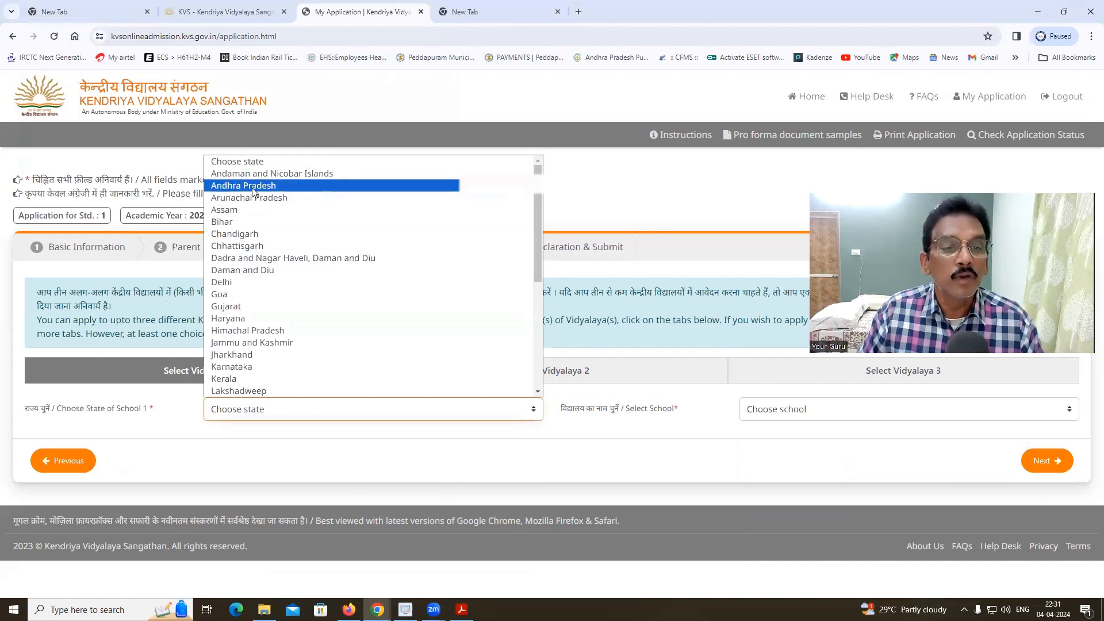
click(238, 186)
click(308, 420)
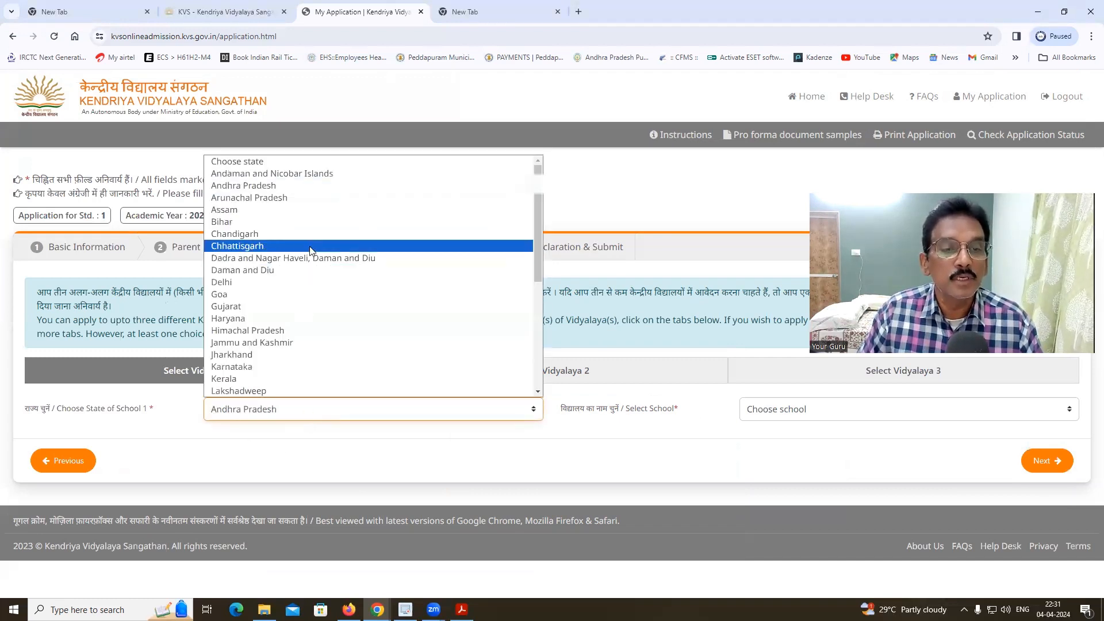
click(276, 185)
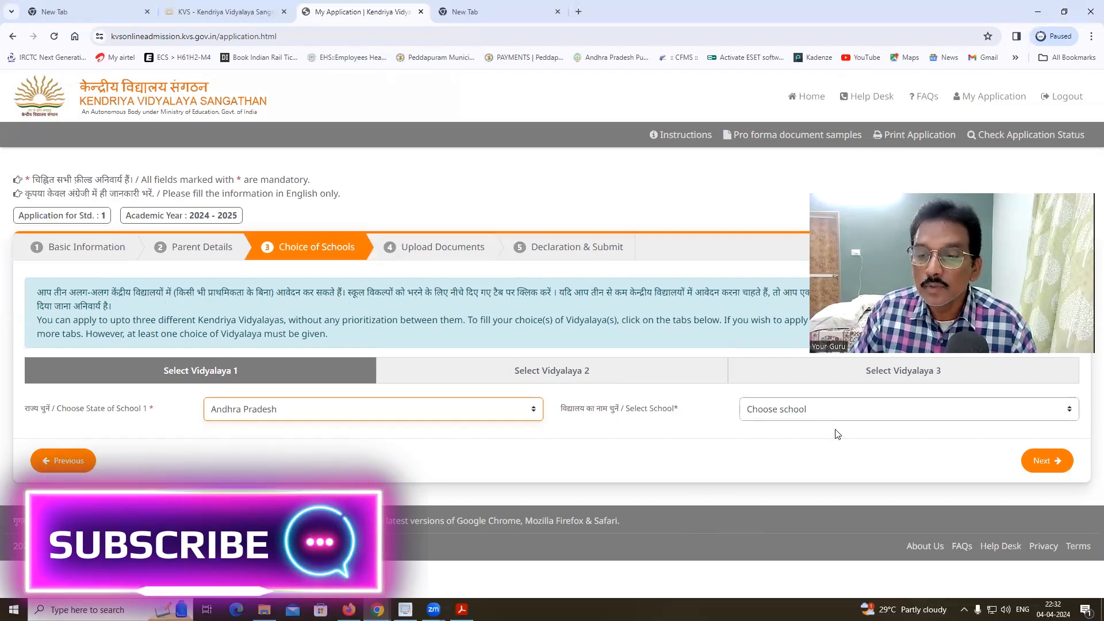
click(820, 412)
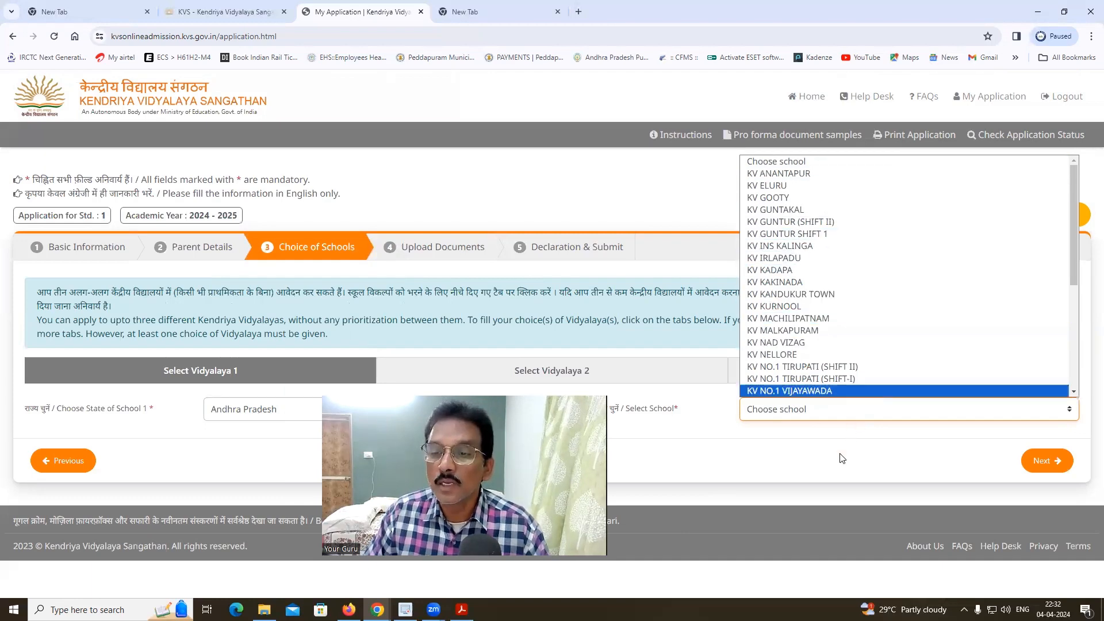
click(887, 343)
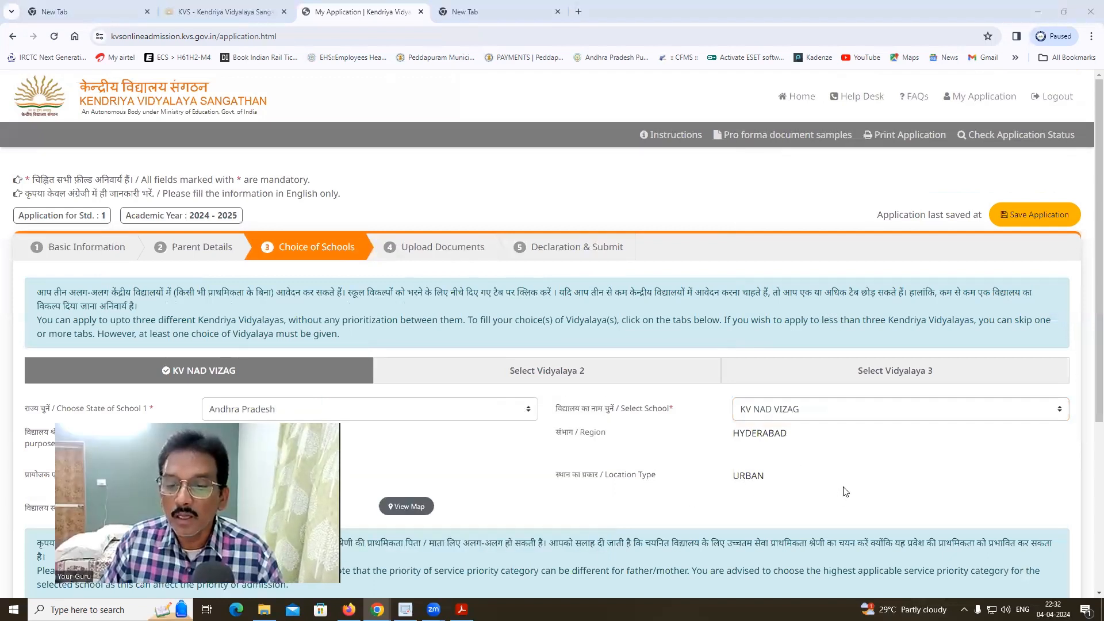
- Answer No to priority help and choose category 3, children of State Government employees
scroll(905, 461, down, 4)
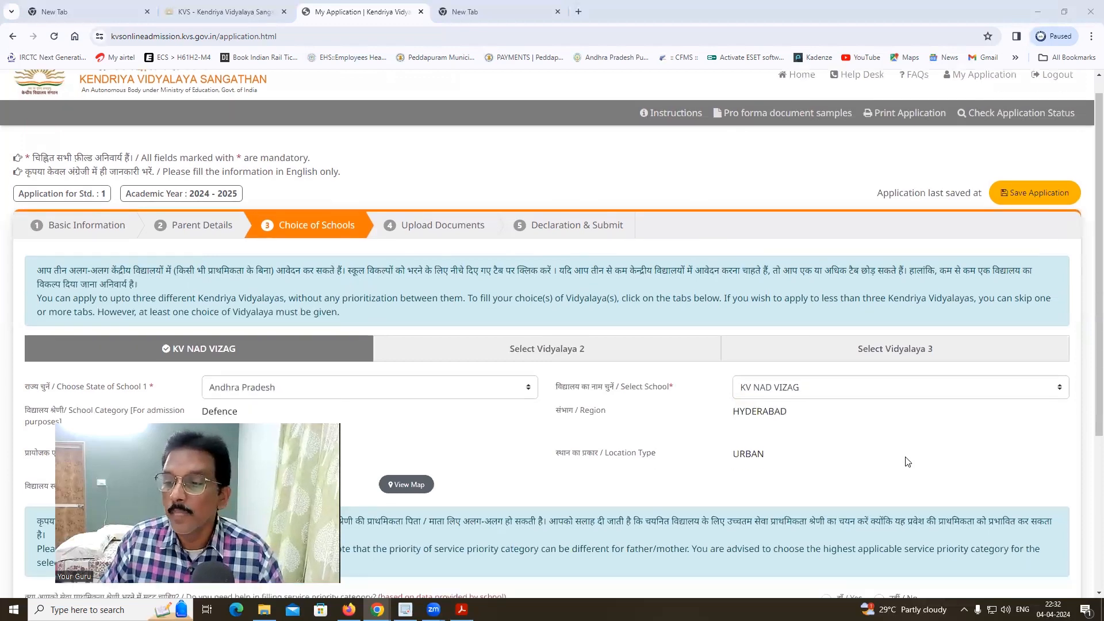
scroll(905, 460, down, 1)
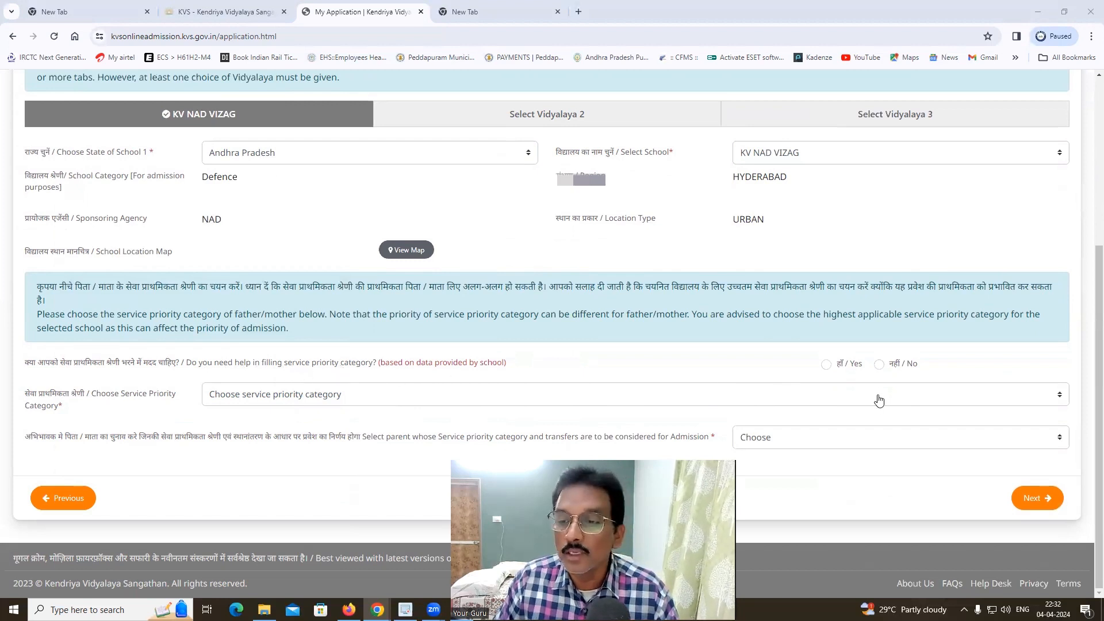
click(880, 365)
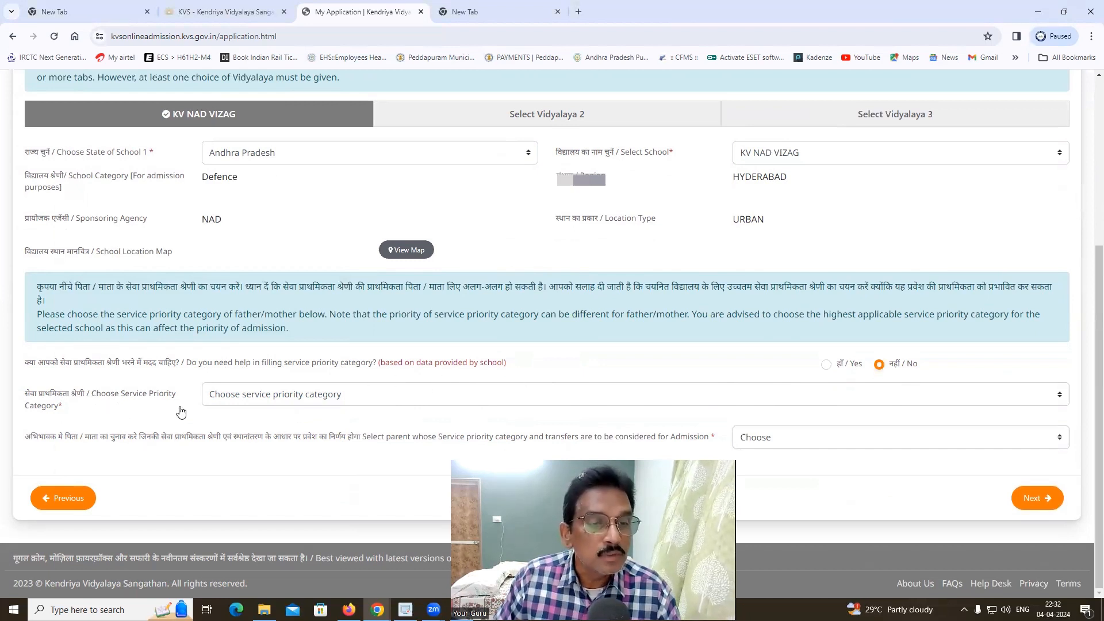
click(807, 395)
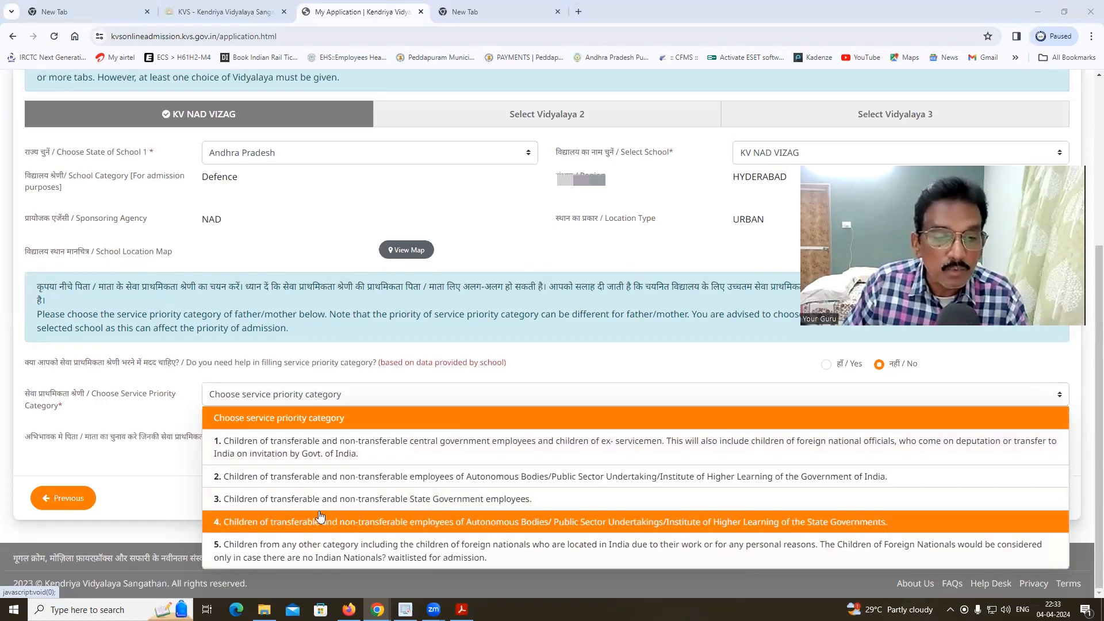
click(450, 499)
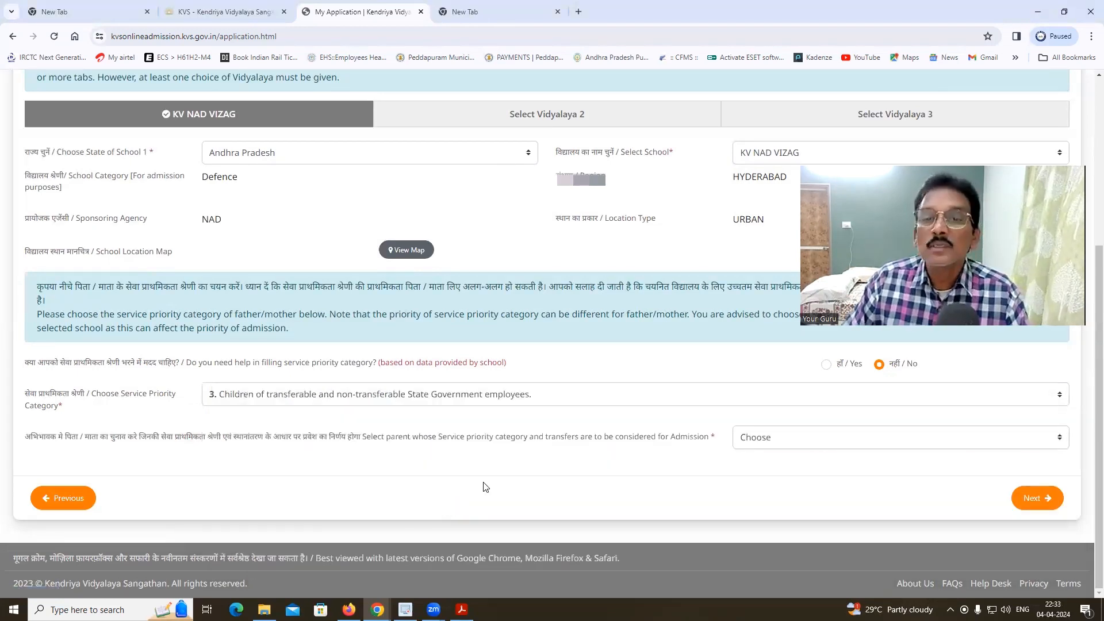
scroll(485, 488, up, 4)
scroll(484, 487, down, 2)
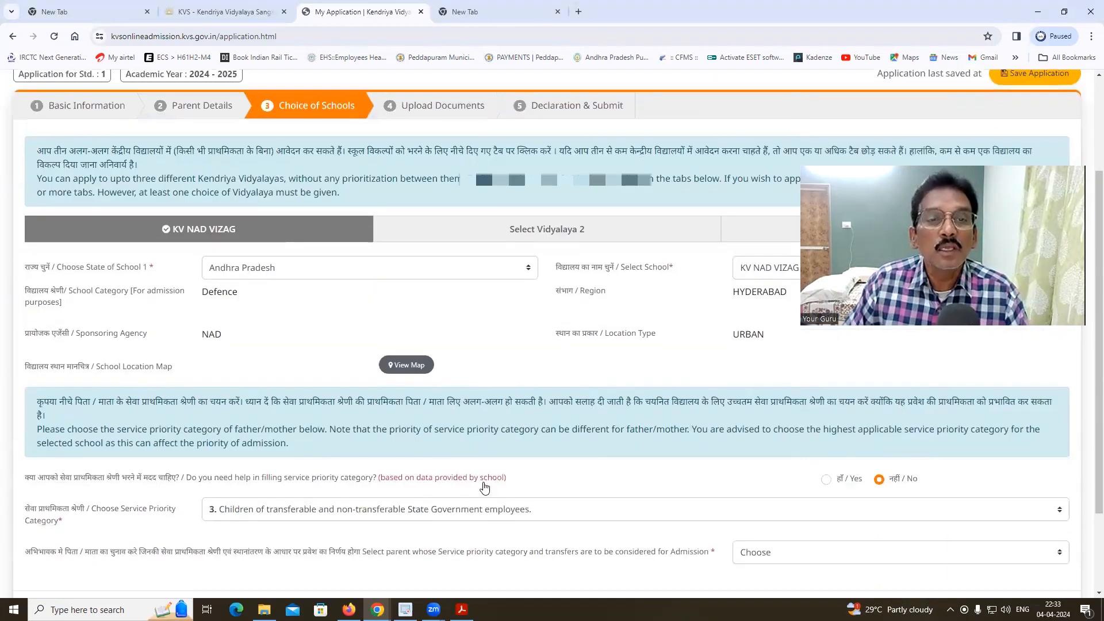
scroll(351, 266, up, 1)
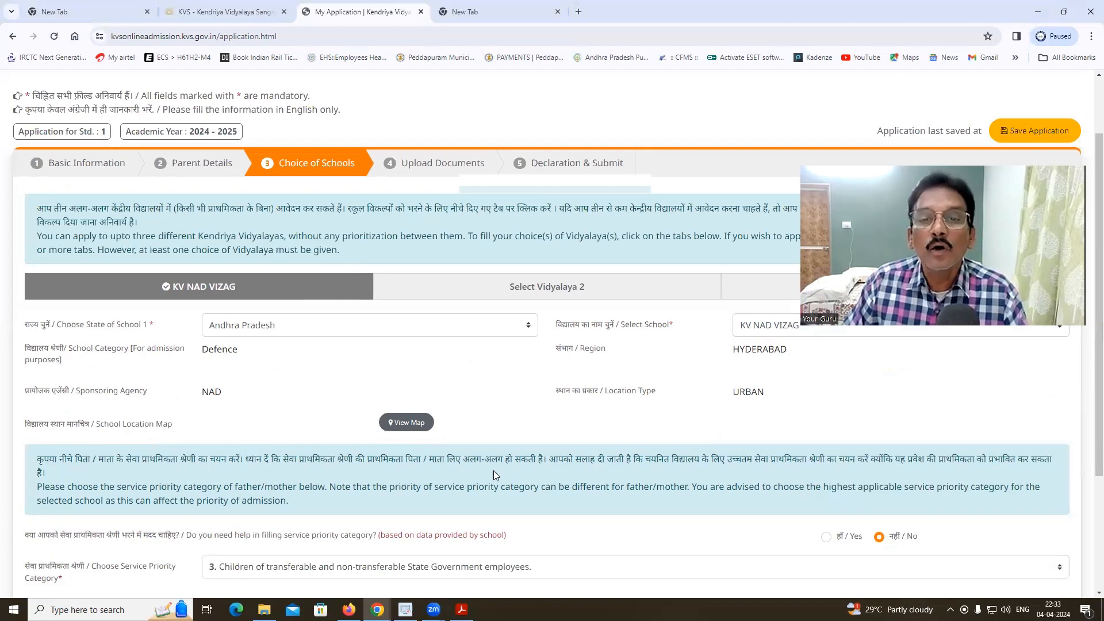
scroll(494, 470, down, 3)
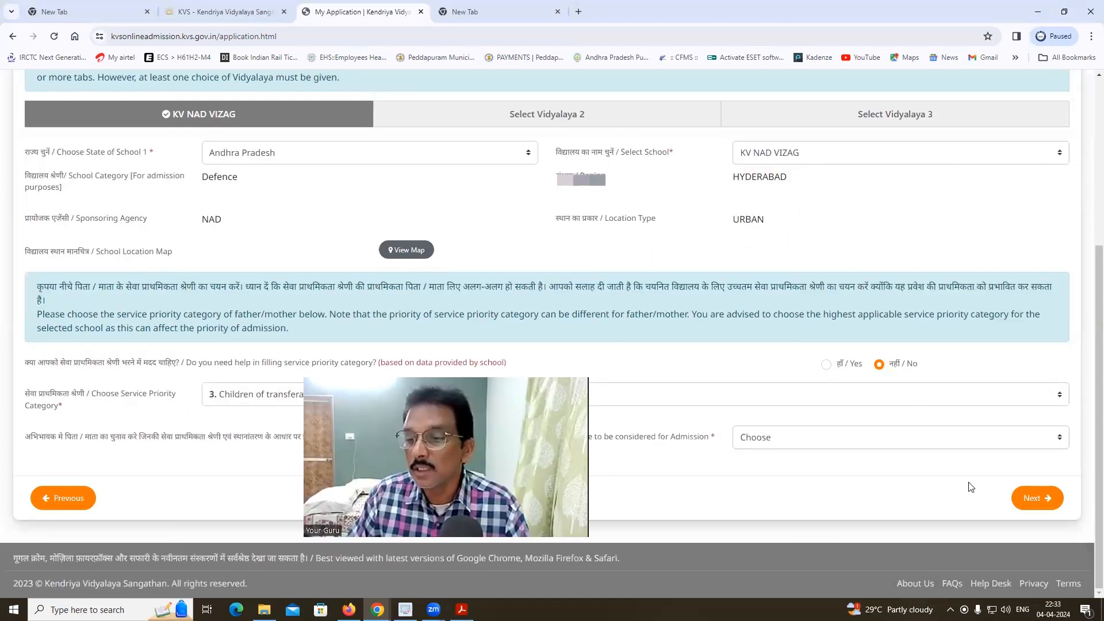
click(1021, 509)
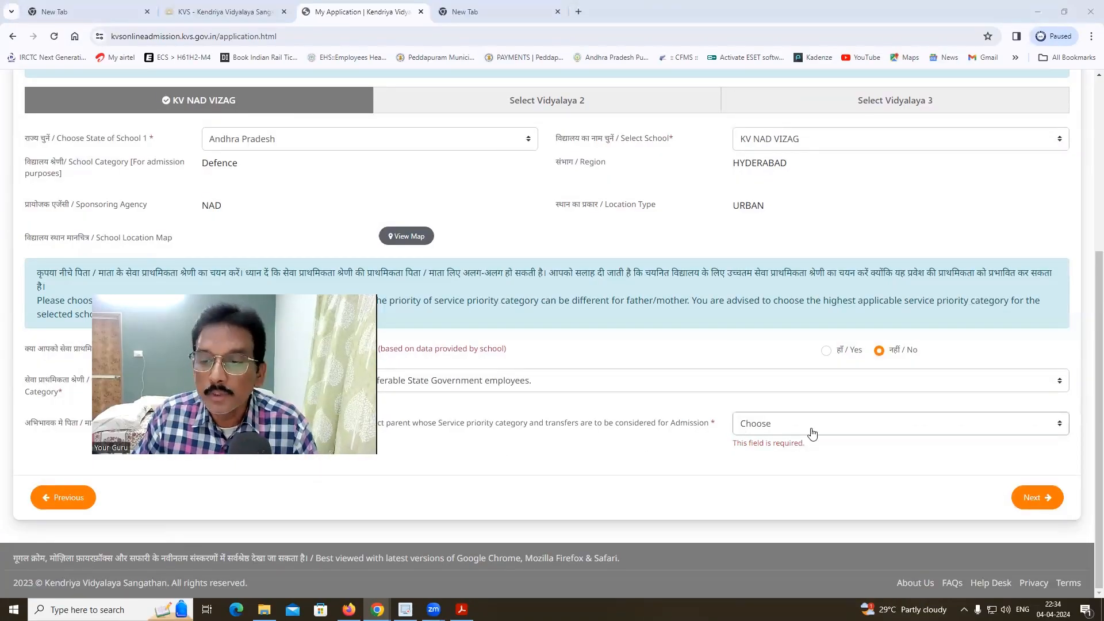
- Set Father as the considered parent, answer No / Not Applicable to transfer, and continue
click(812, 428)
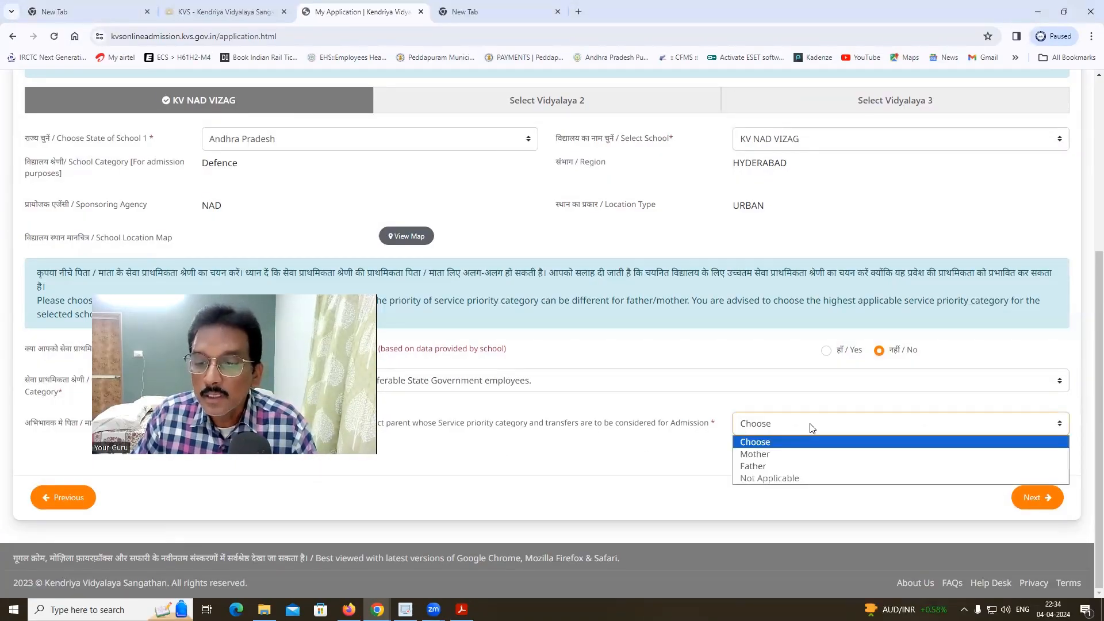
click(753, 466)
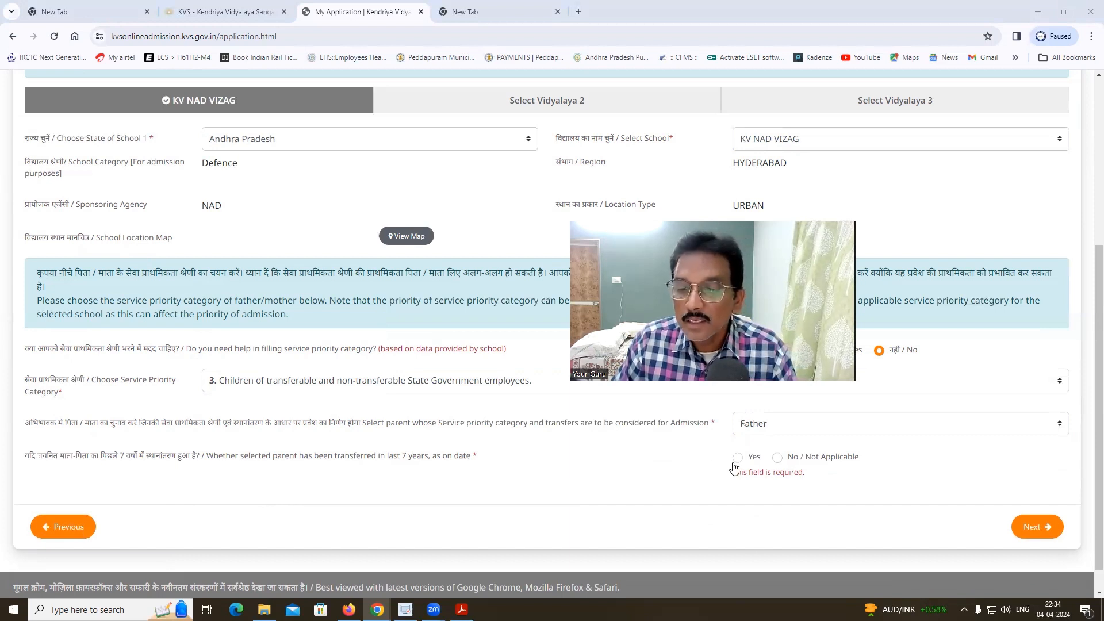
click(778, 460)
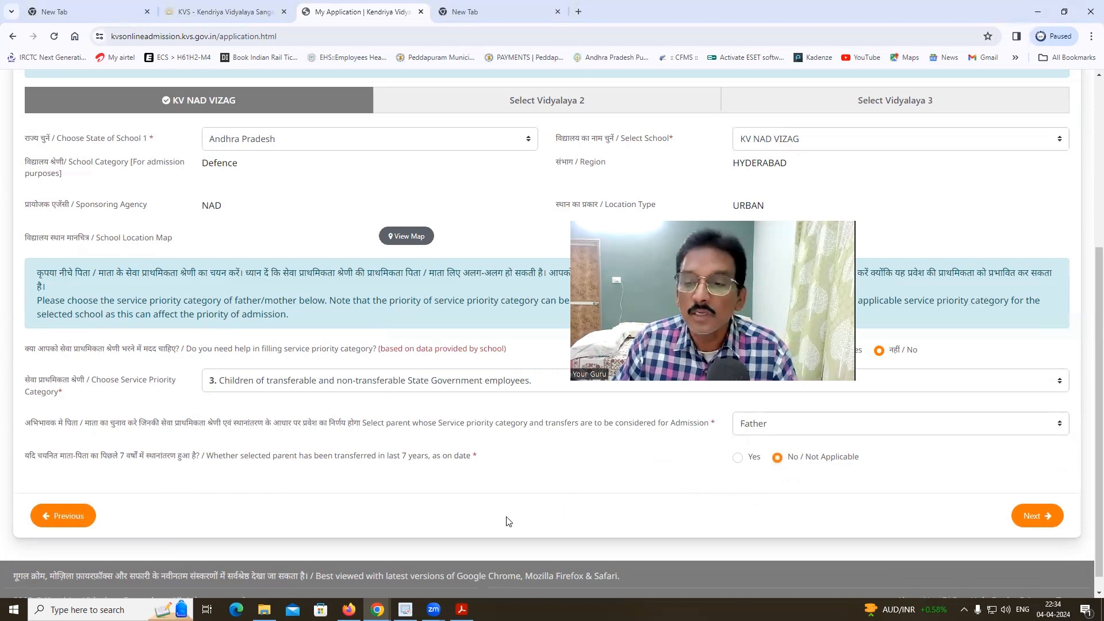
click(1033, 520)
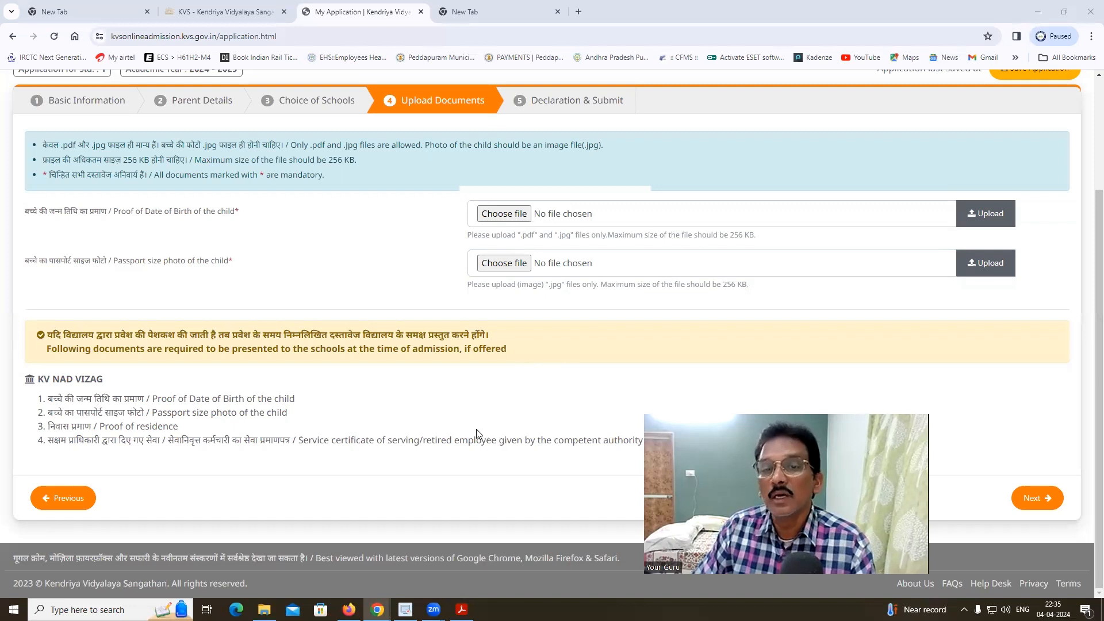
scroll(410, 454, up, 1)
scroll(529, 198, down, 1)
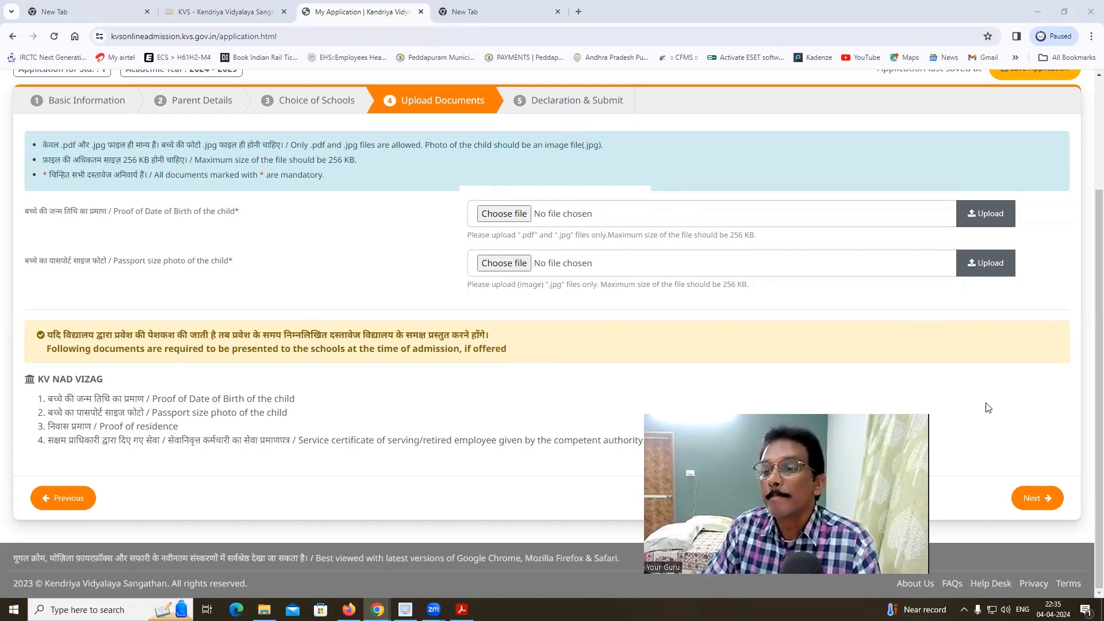
scroll(986, 407, up, 1)
scroll(971, 454, down, 1)
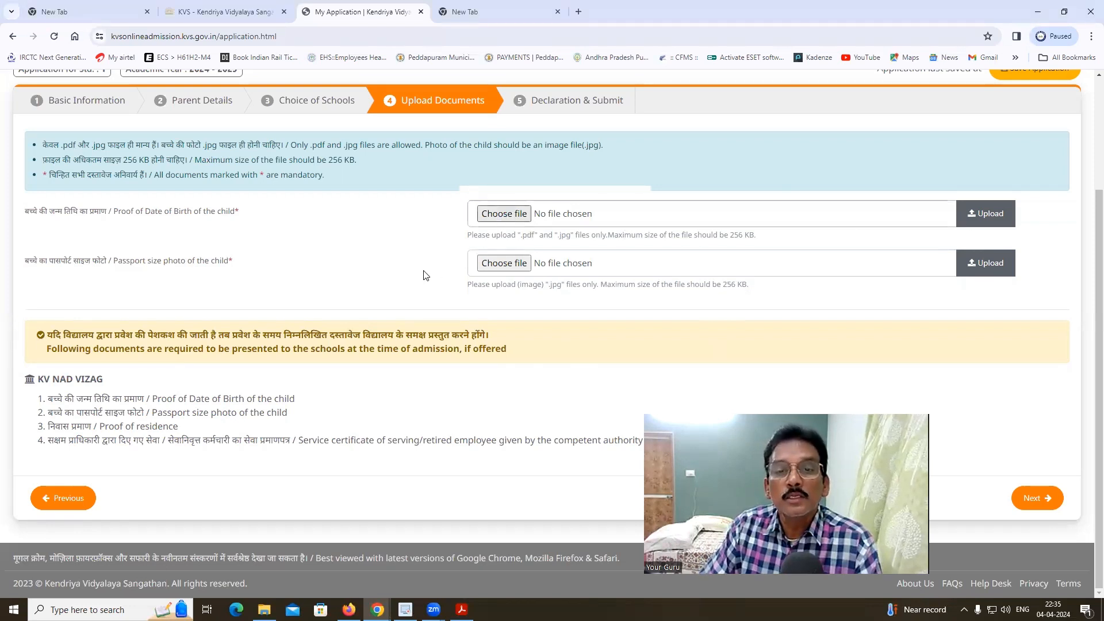
click(504, 263)
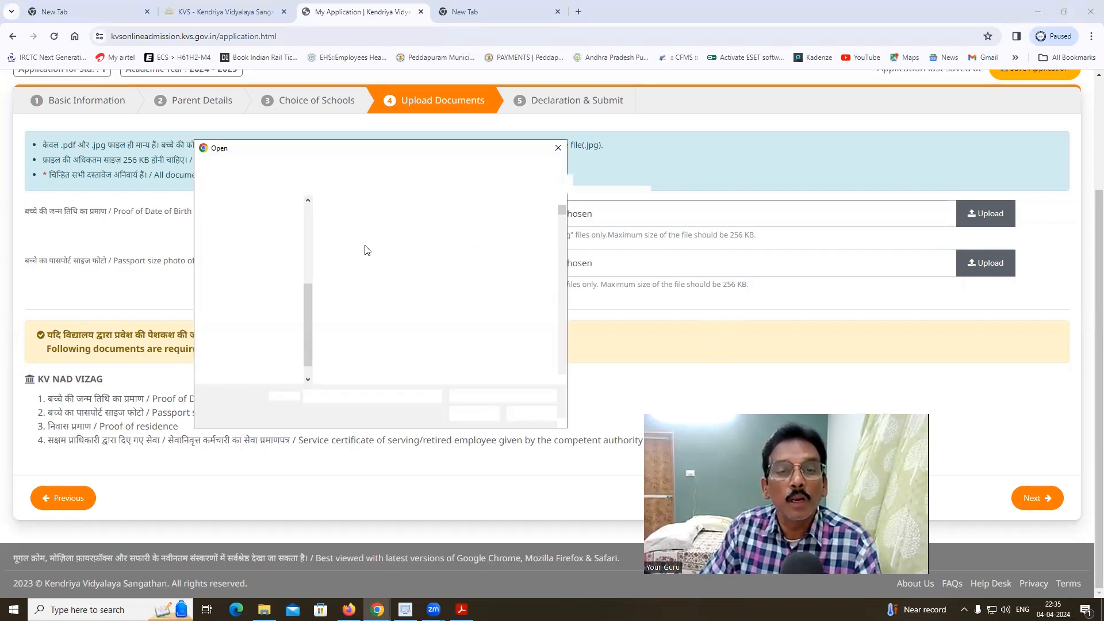
click(525, 414)
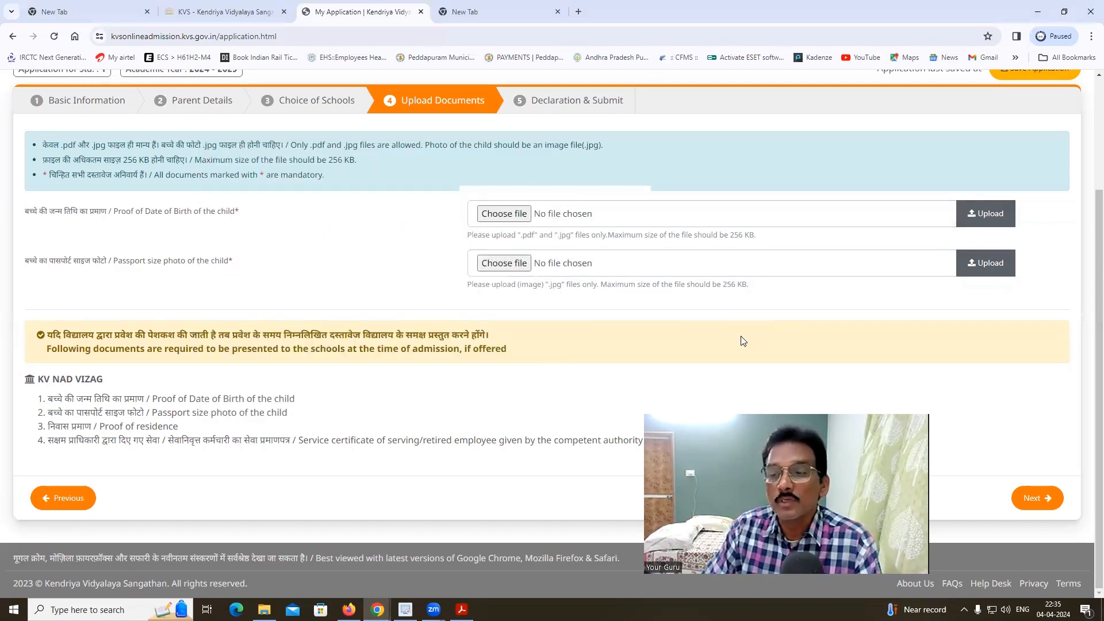
click(1031, 498)
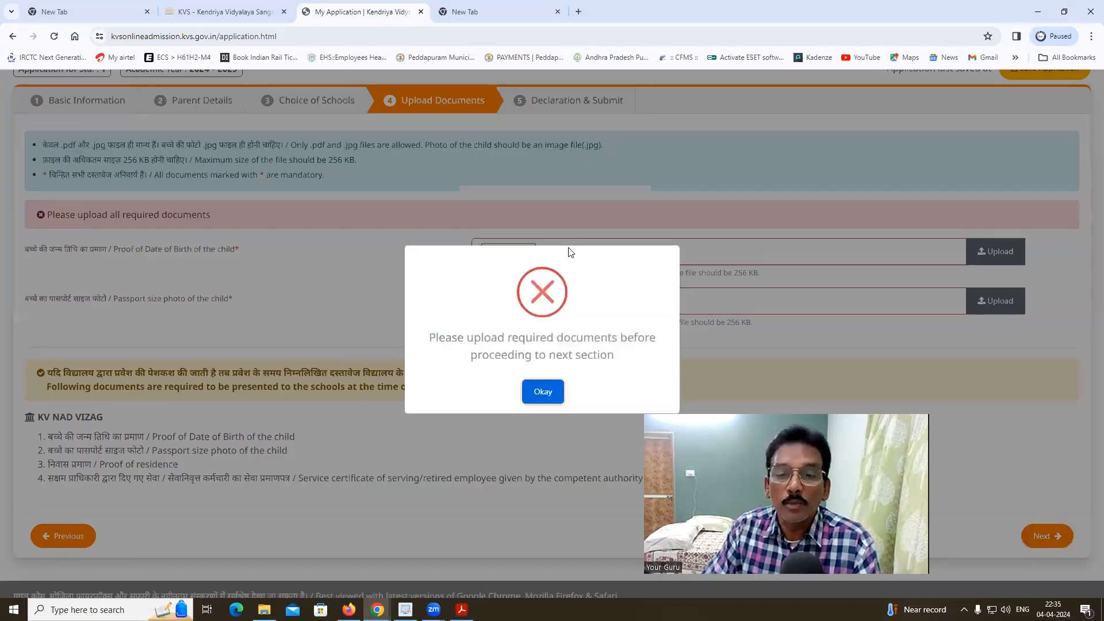
- Dismiss the 'Please upload required documents' warning with Okay
click(537, 438)
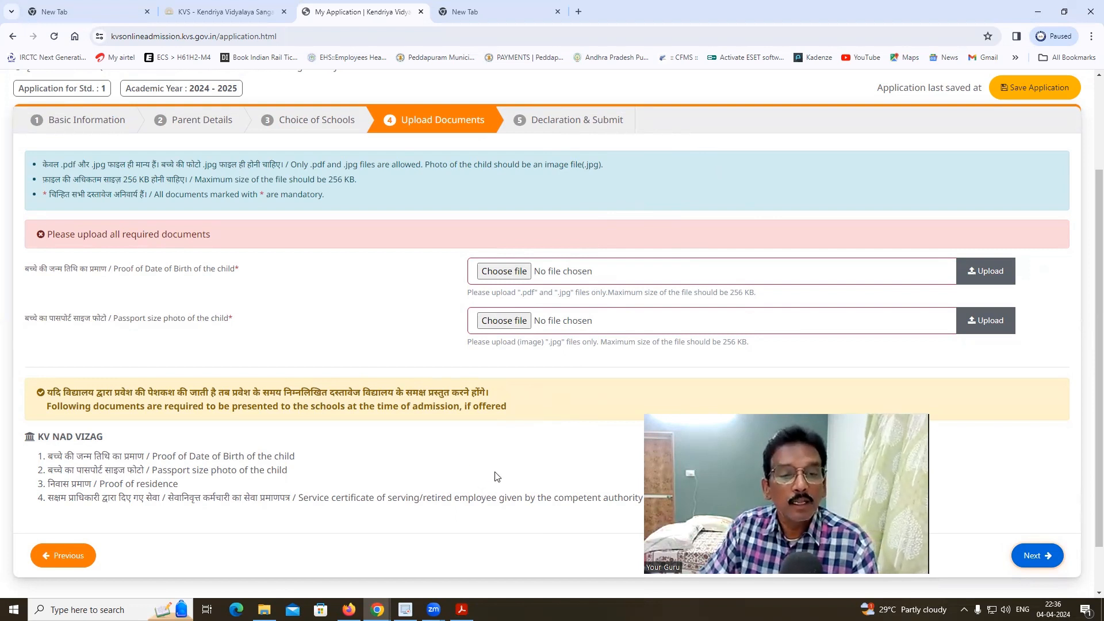
scroll(491, 481, up, 1)
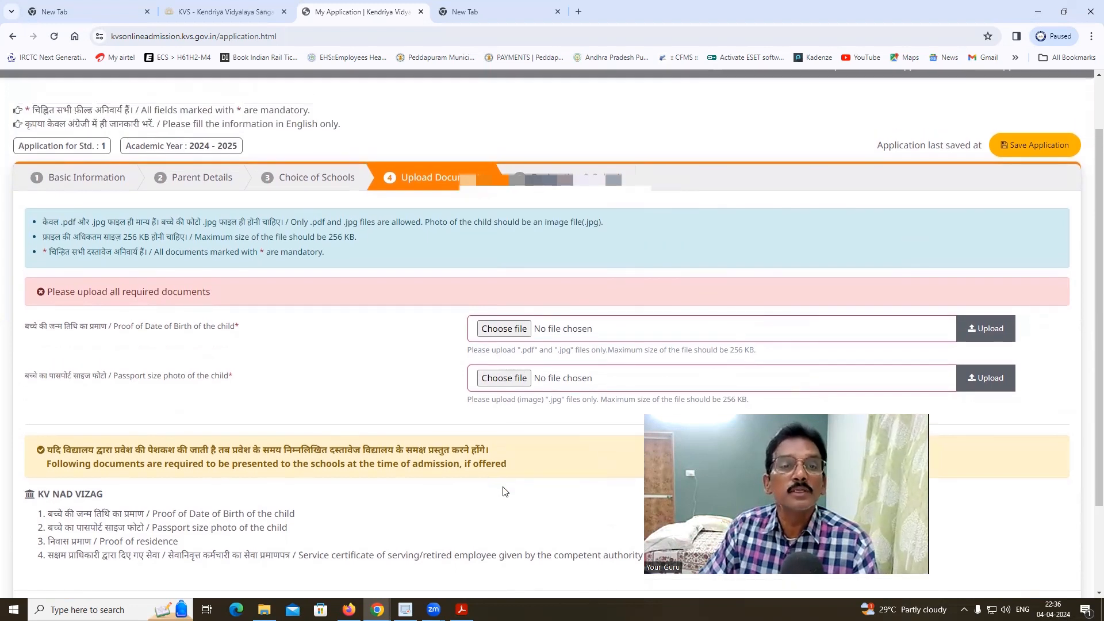